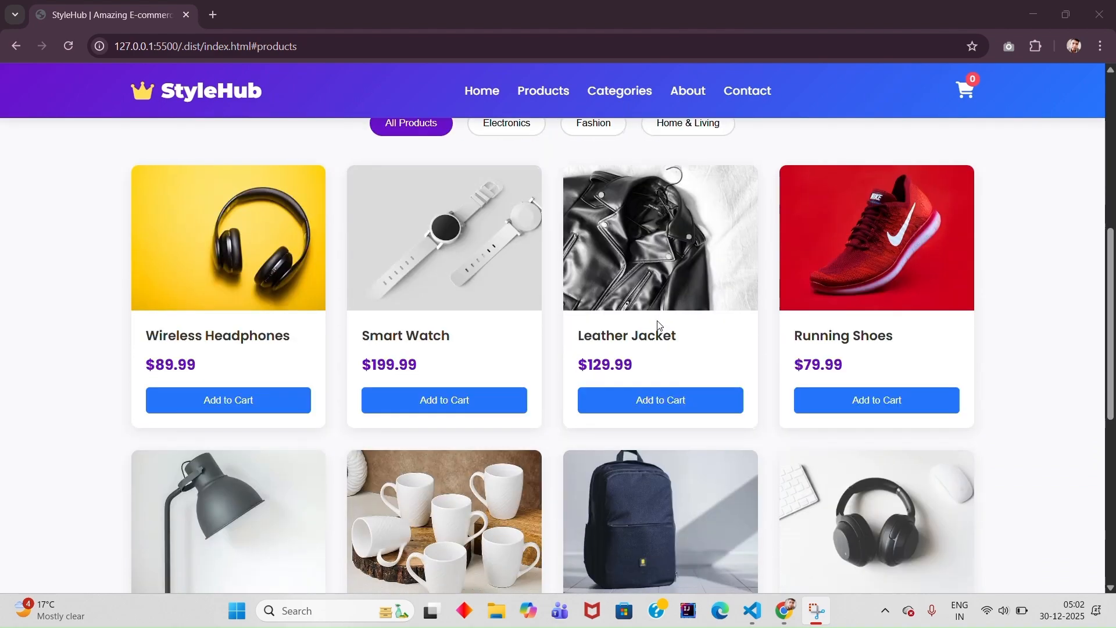
- Test the store's cart by adding the Smart Watch with a quantity of 3 and clearing the cart again
left_click(468, 406)
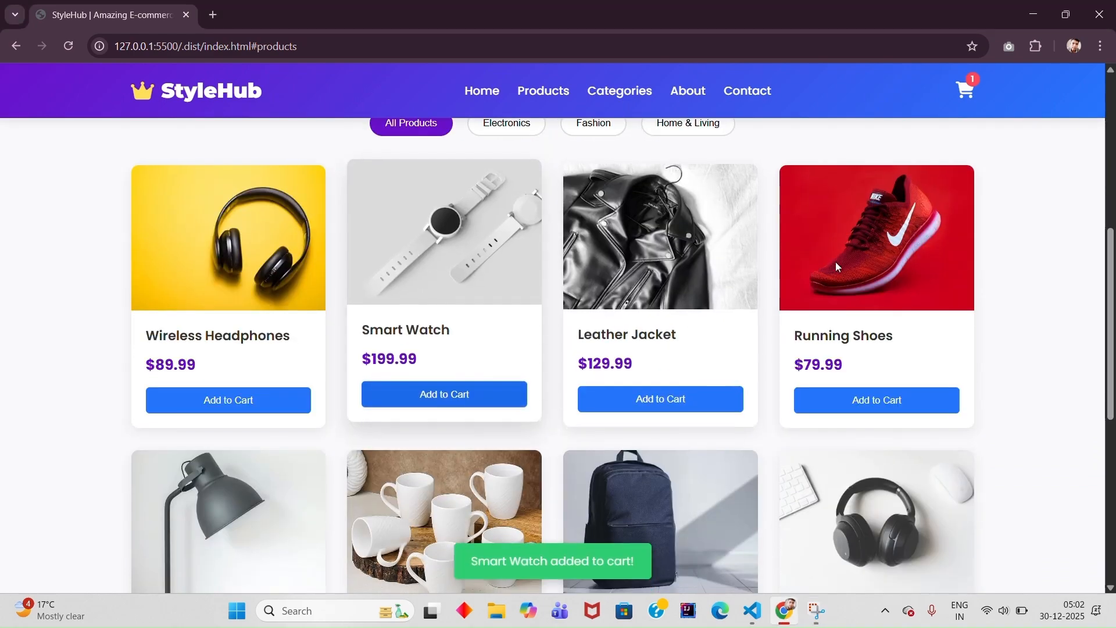
left_click(960, 91)
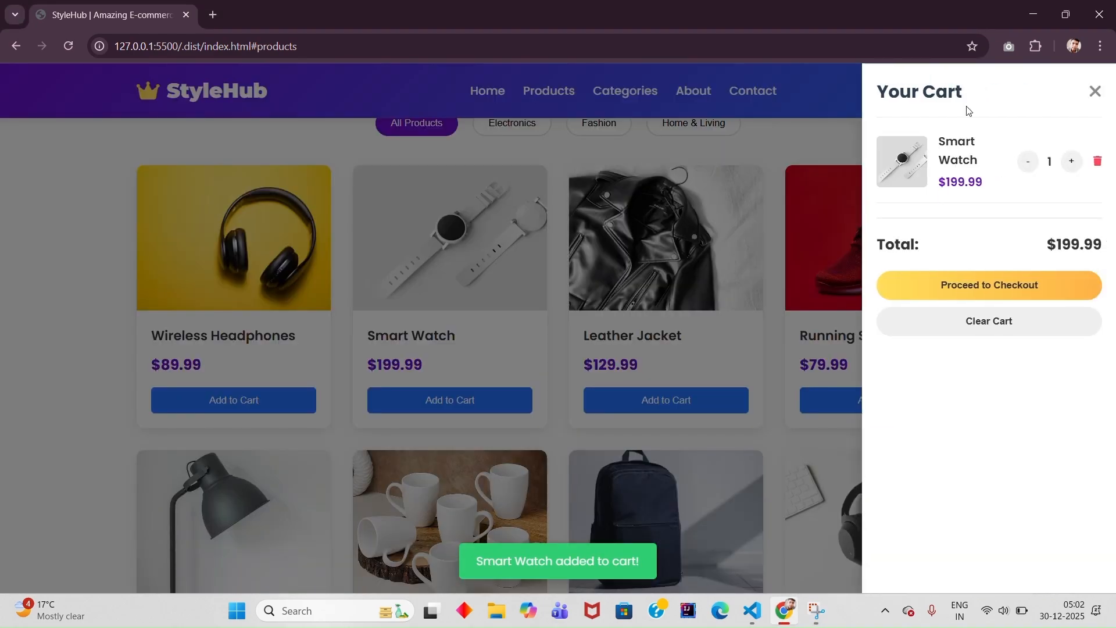
left_click(1073, 164)
left_click(1073, 164)
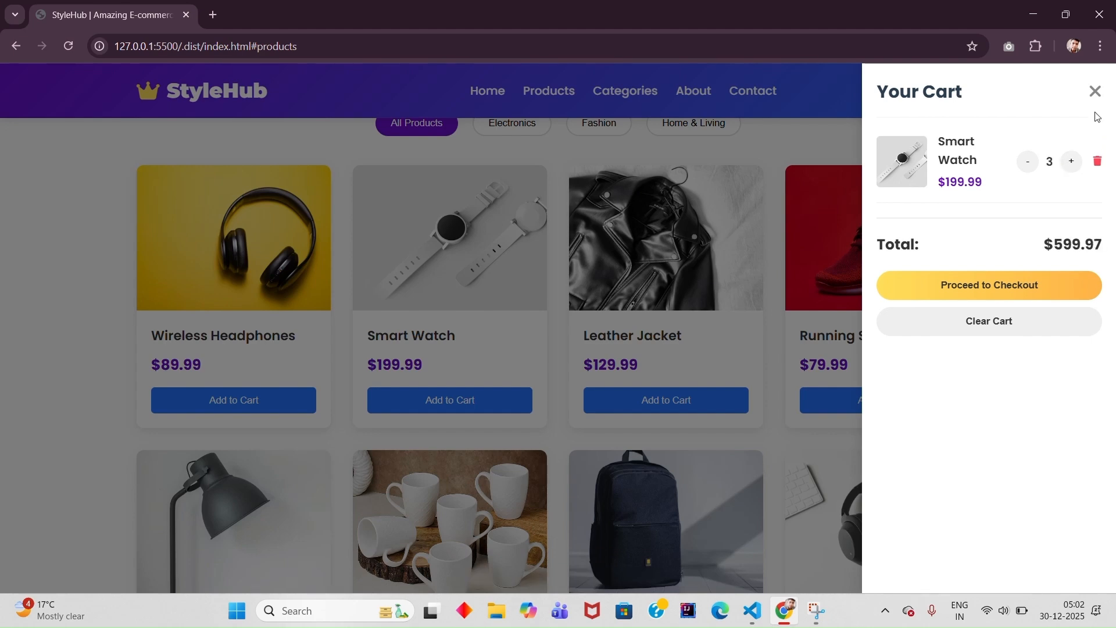
left_click(992, 320)
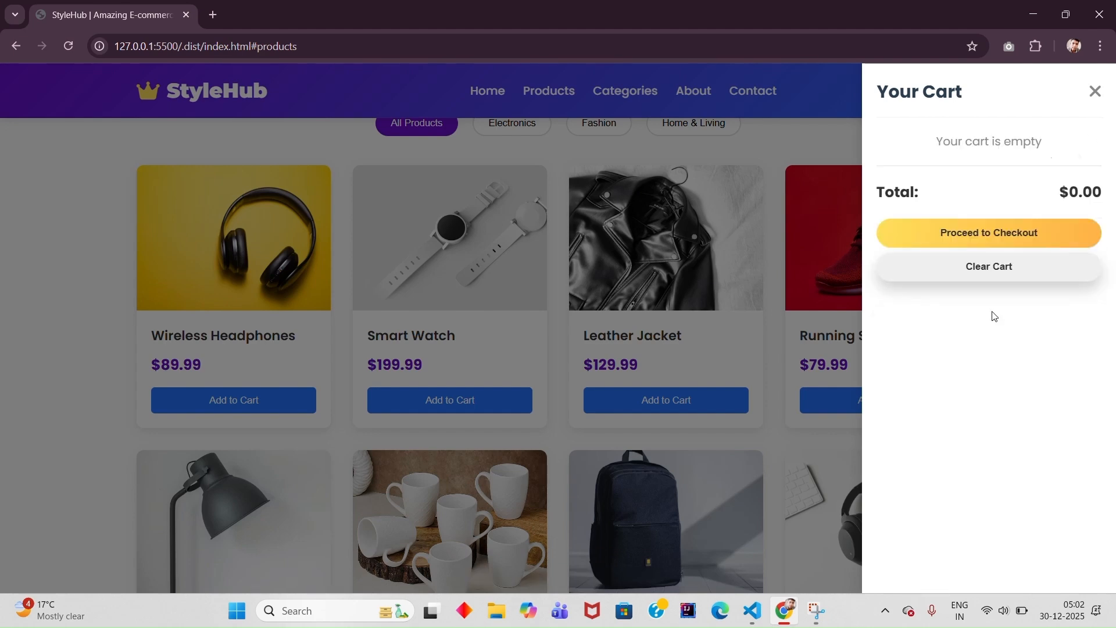
left_click(1097, 92)
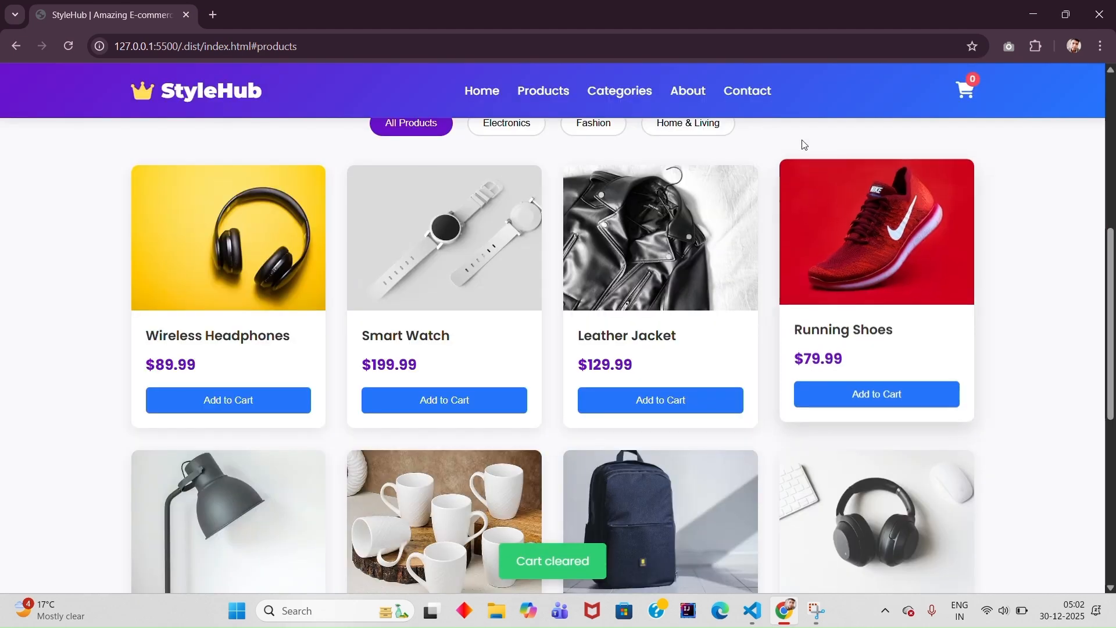
- Visit the store page's Contact section and return to the product list from the hero banner
left_click(750, 90)
scroll(644, 424, "up", 15)
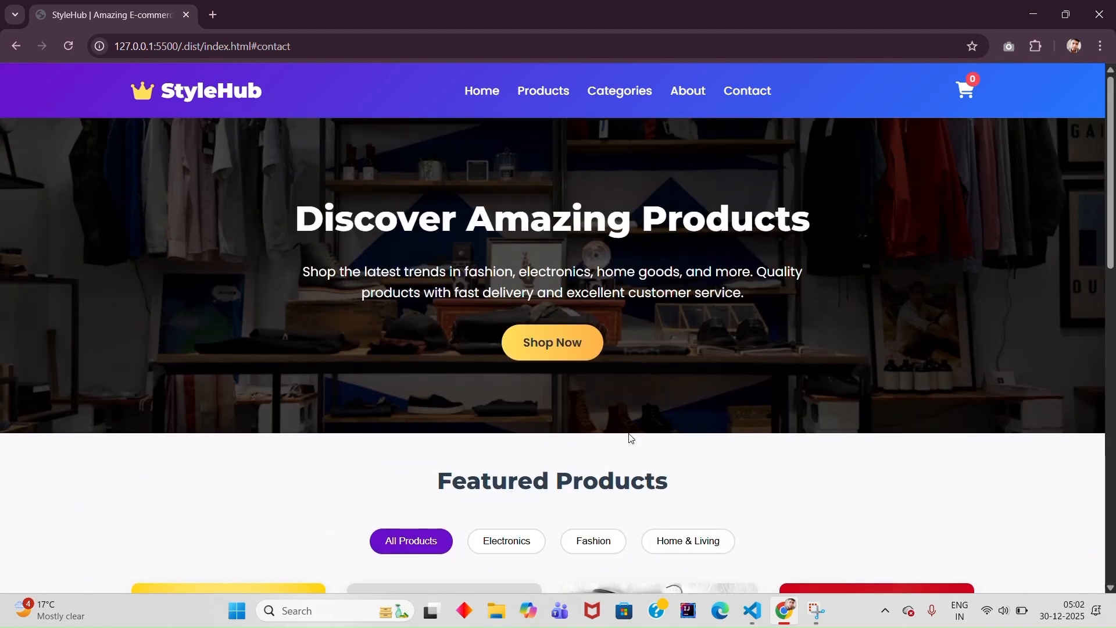
left_click(553, 344)
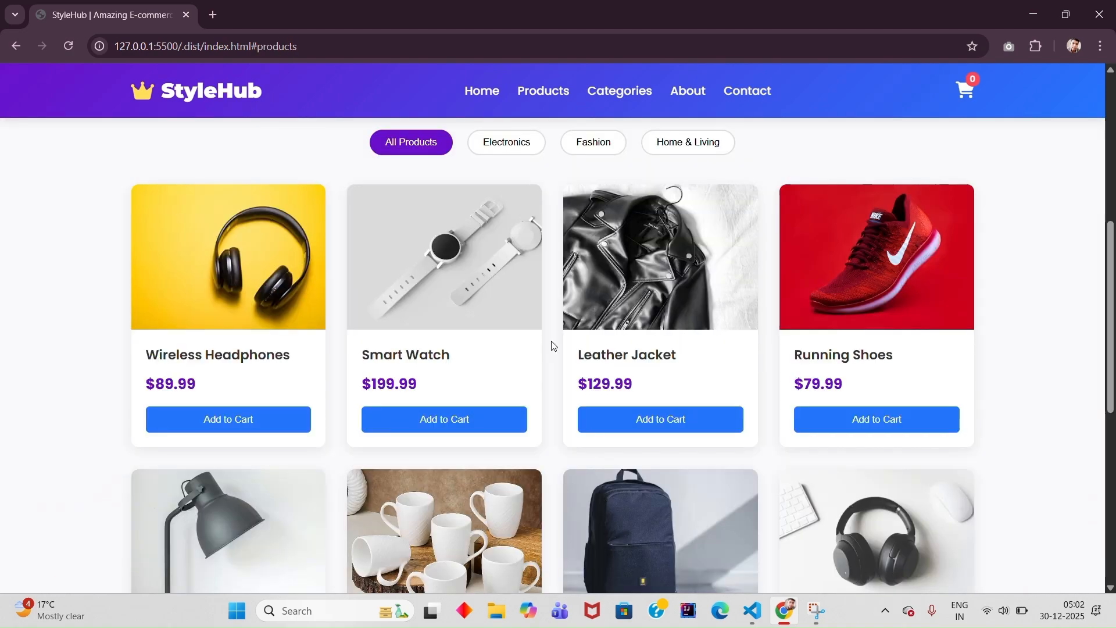
- Switch to VS Code and review the CSS styles in index.html, returning to the start of the file
left_click(758, 606)
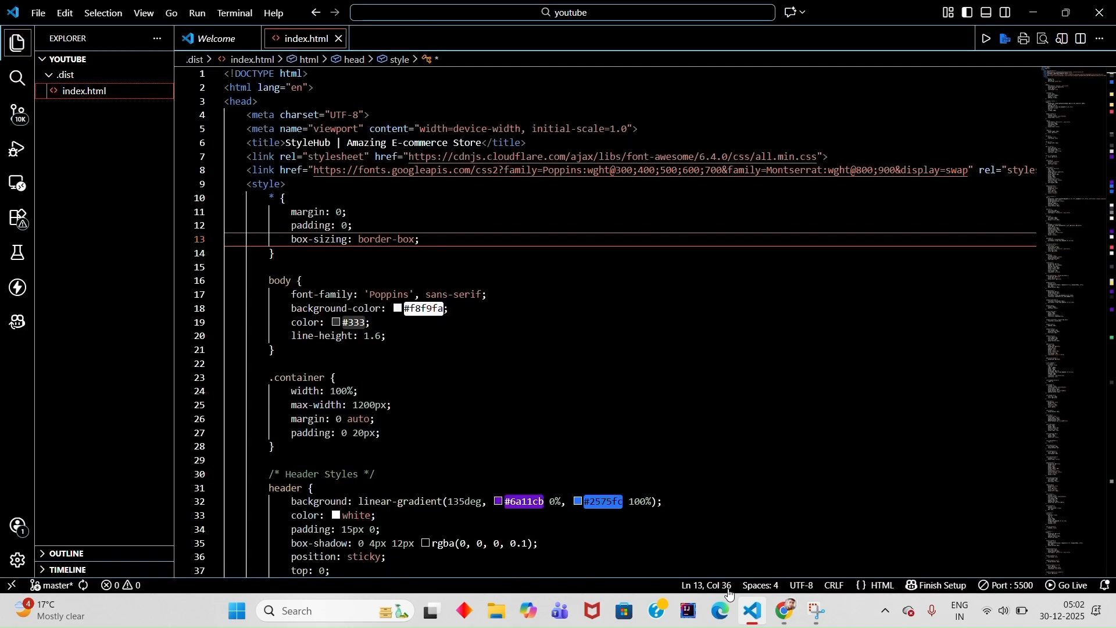
scroll(513, 248, "down", 15)
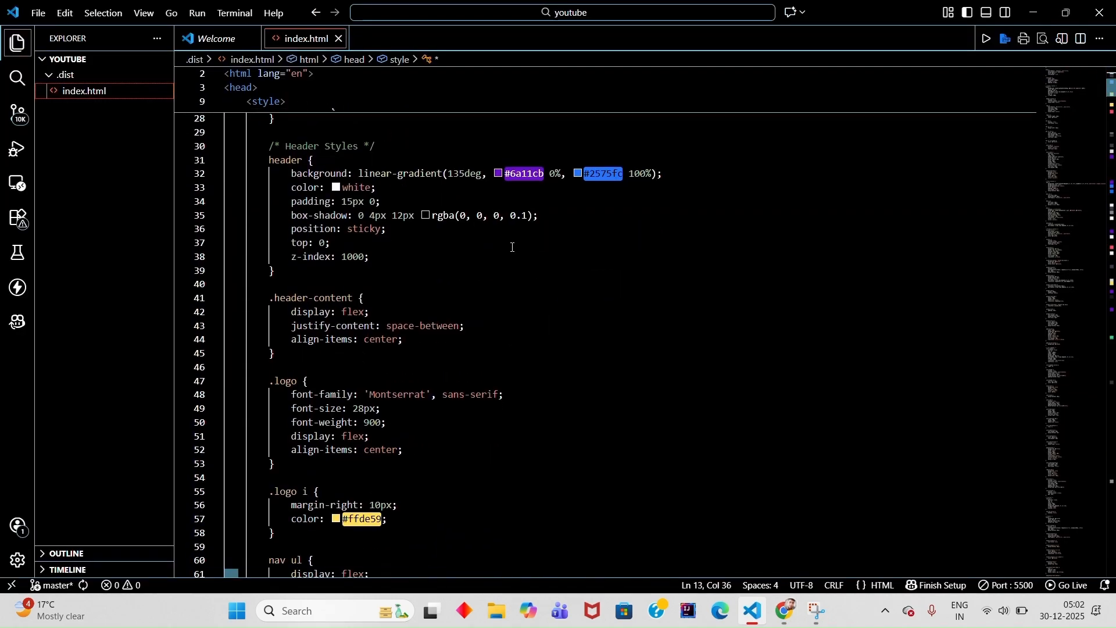
scroll(513, 248, "down", 20)
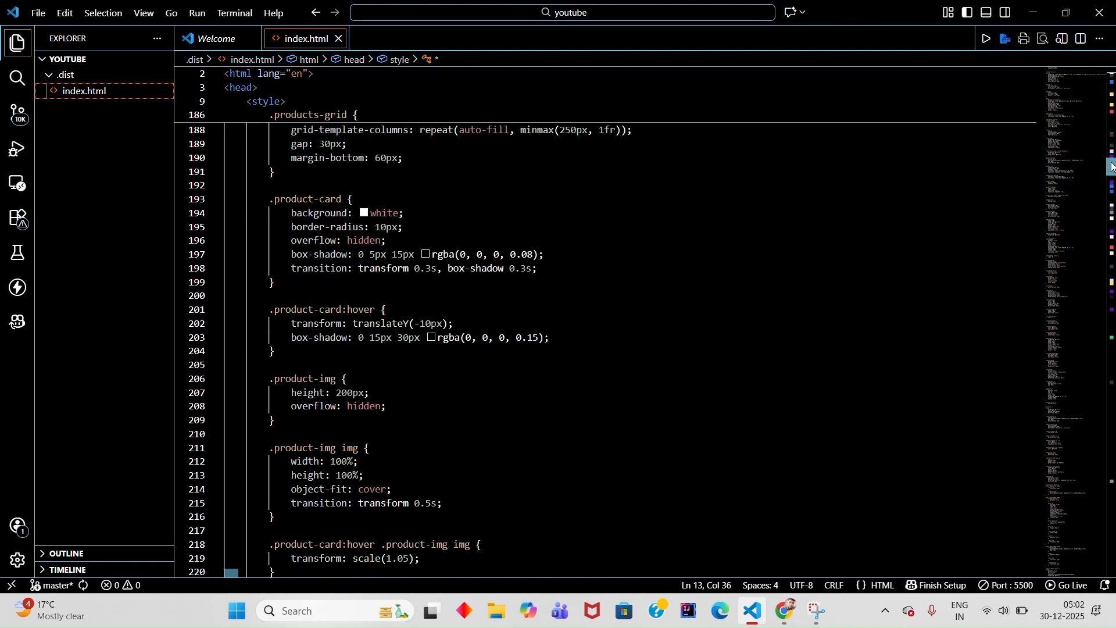
left_click_drag(1113, 168, 1079, 58)
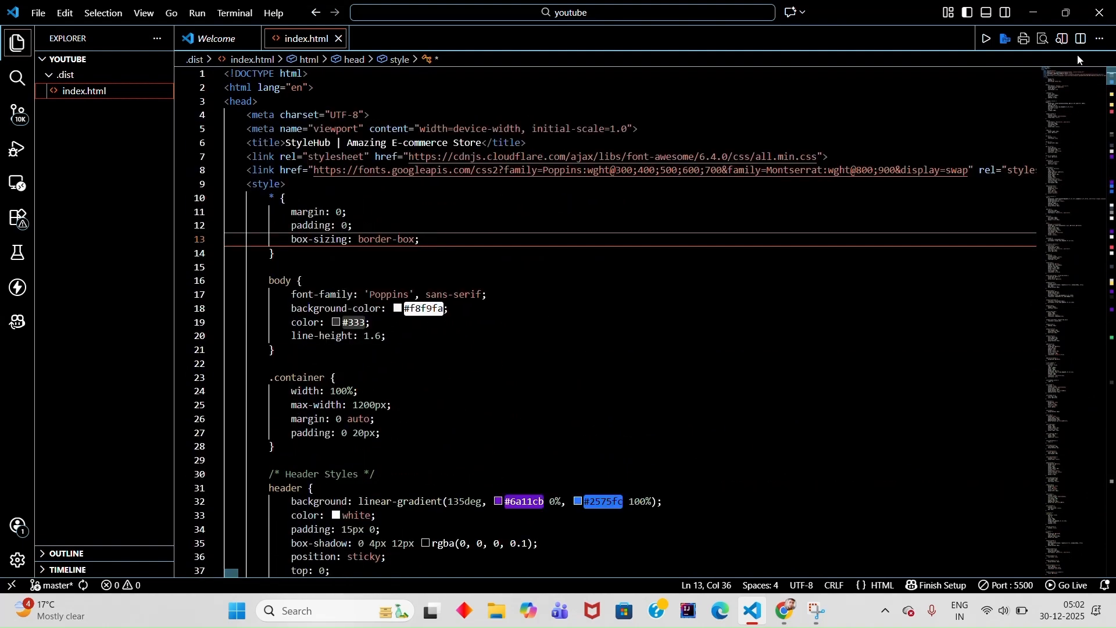
left_click(775, 248)
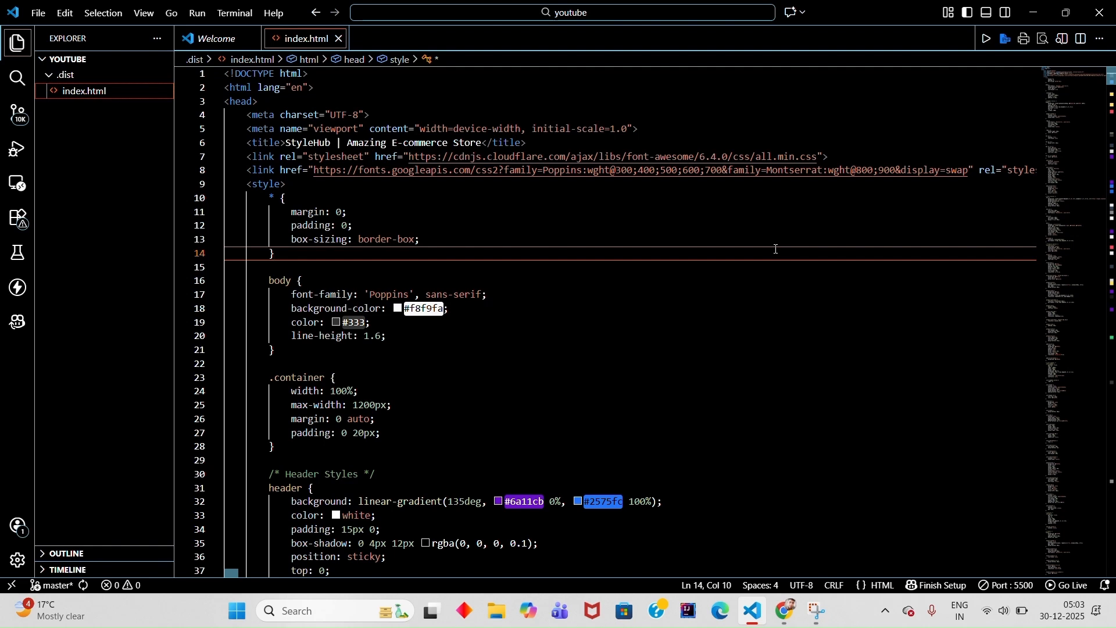
- Switch to Chrome and open the Vercel dashboard in a new tab
left_click(784, 610)
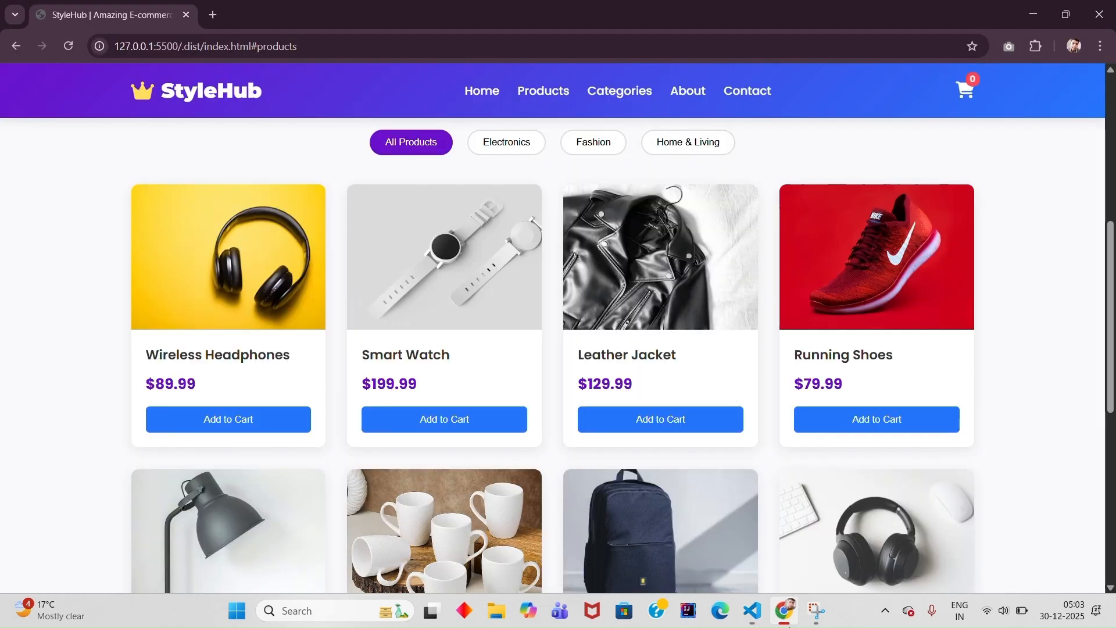
left_click(214, 20)
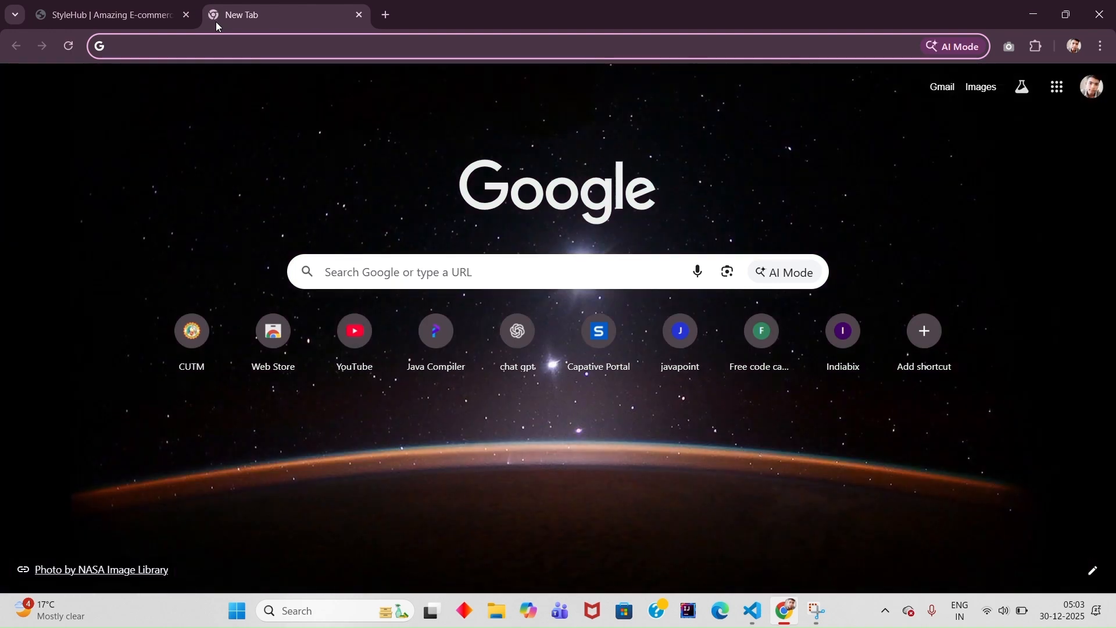
type("vercel.com/sambhavraj71s-projects")
key("Return")
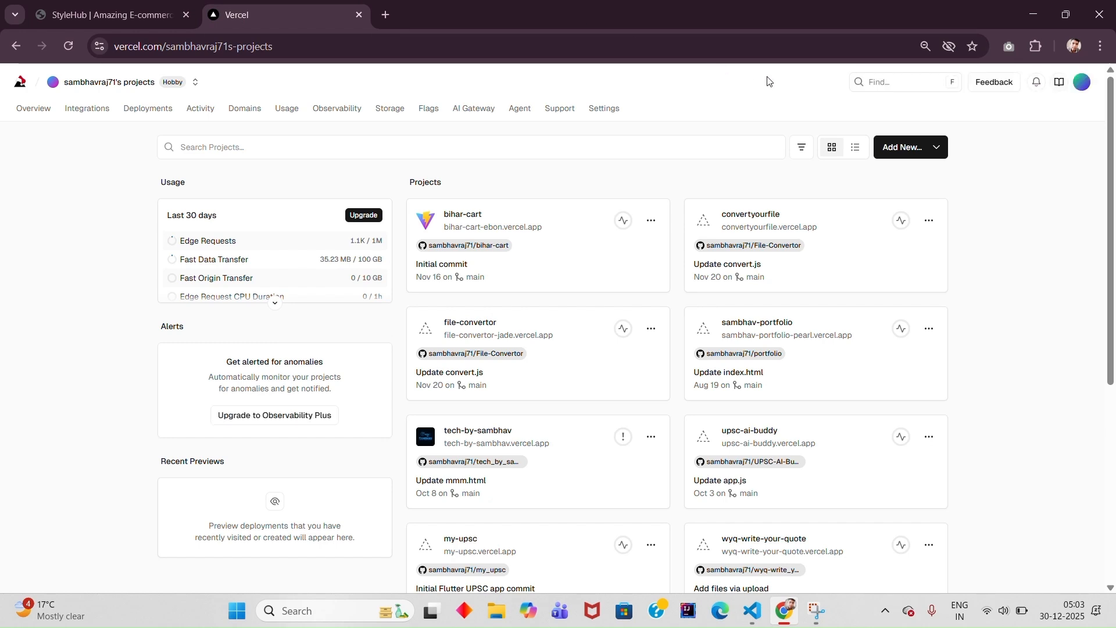
- Log out of the Vercel account and dismiss the Google sign-in prompt on the login page
left_click(1079, 82)
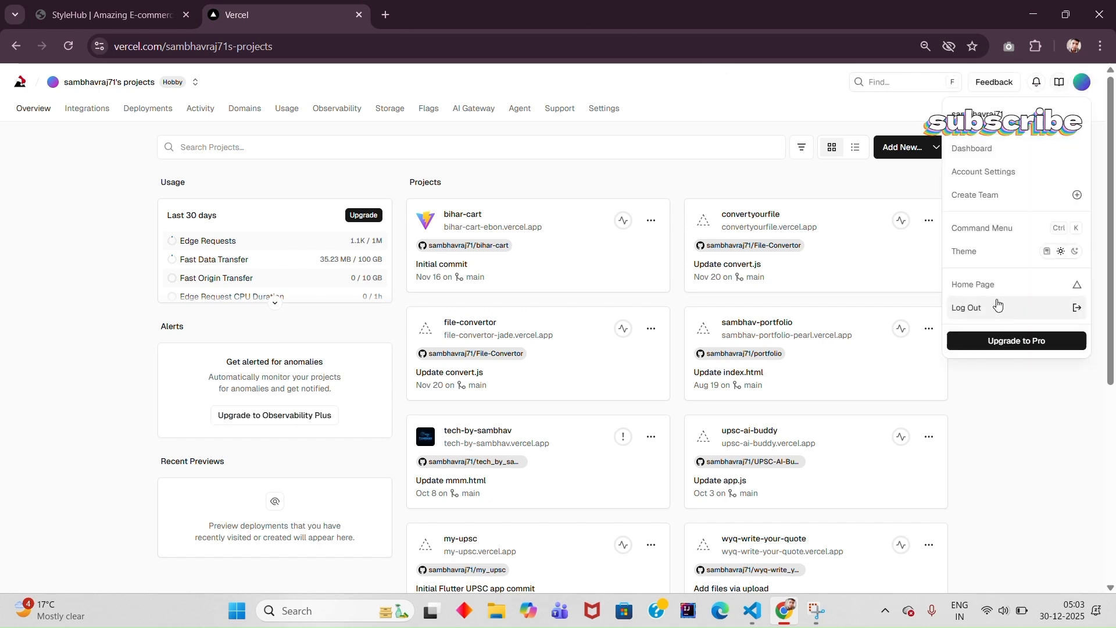
left_click(975, 307)
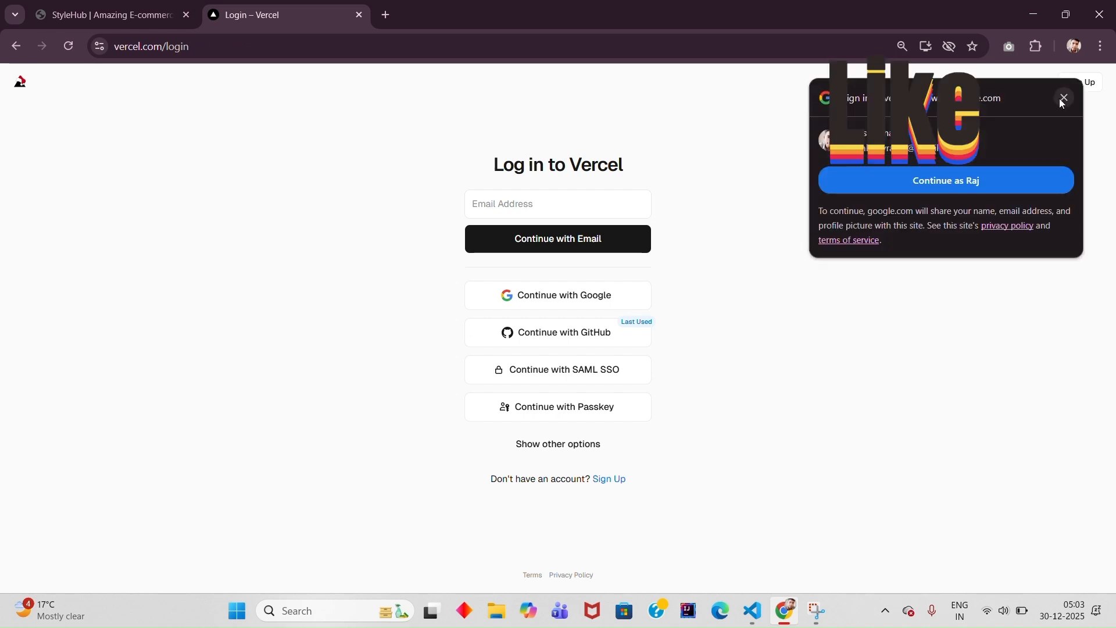
left_click(1064, 99)
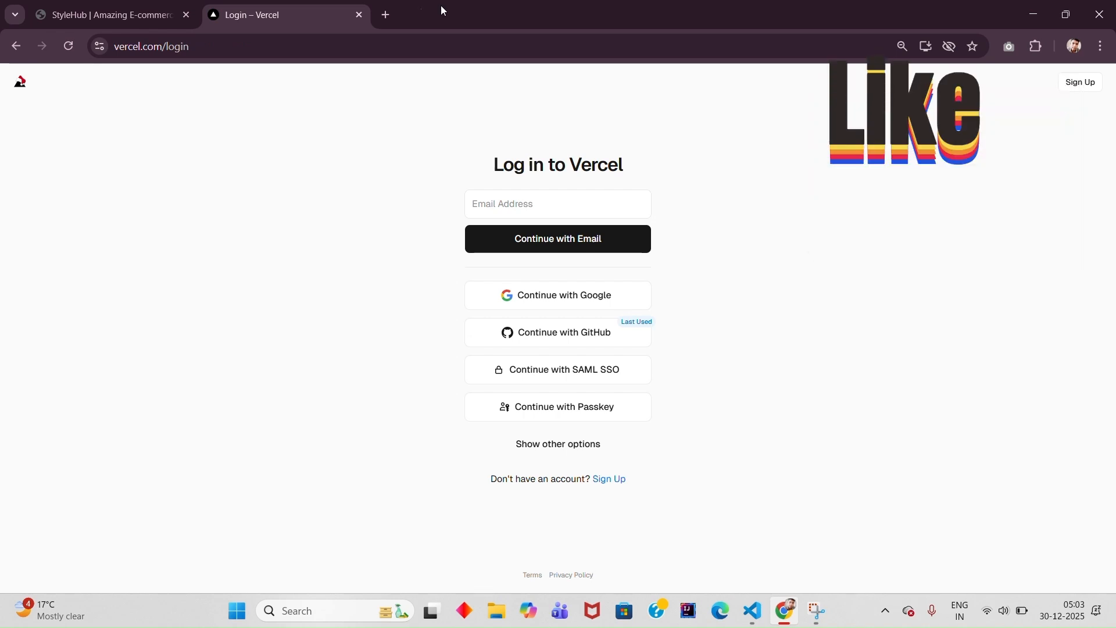
- Search Google for "github" in a new tab and open the GitHub site
left_click(385, 12)
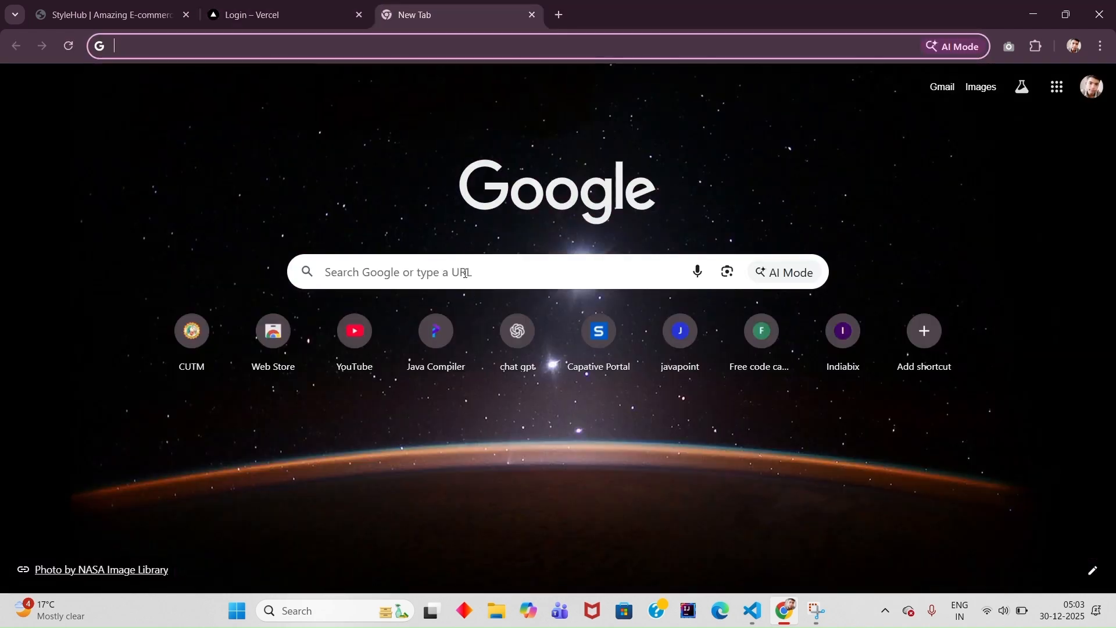
left_click(465, 273)
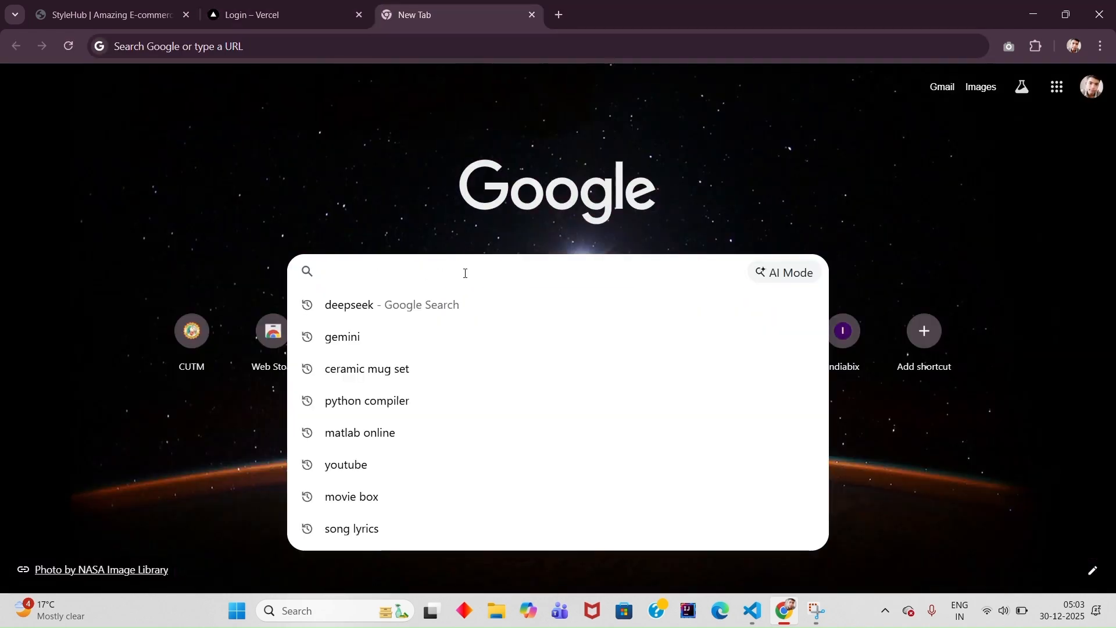
type("gitu")
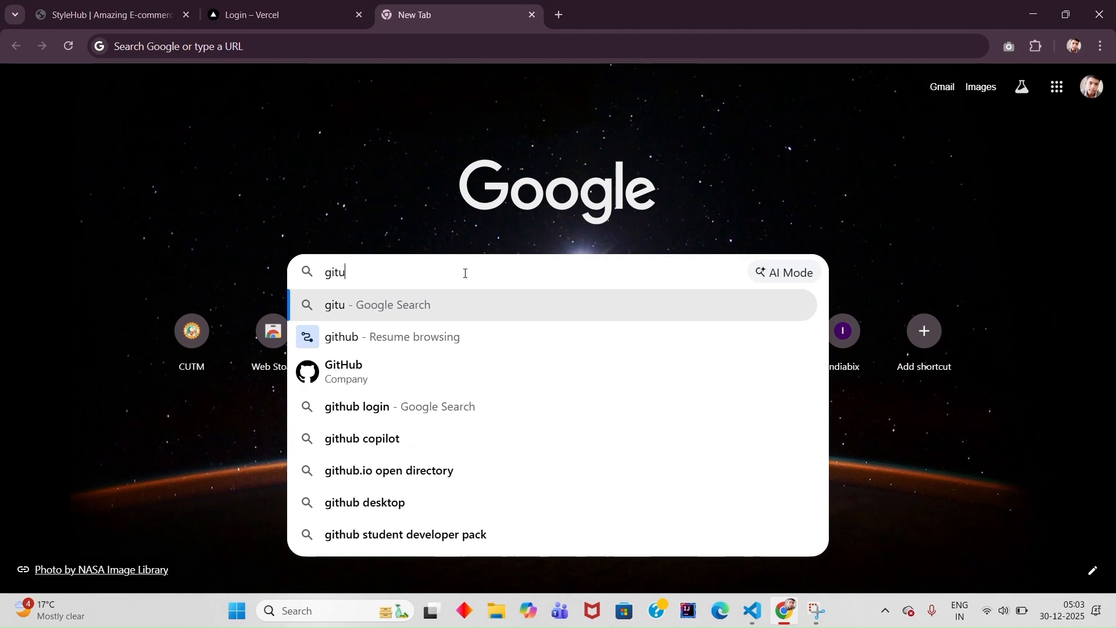
key("BackSpace")
type("hub")
key("Escape")
key("Return")
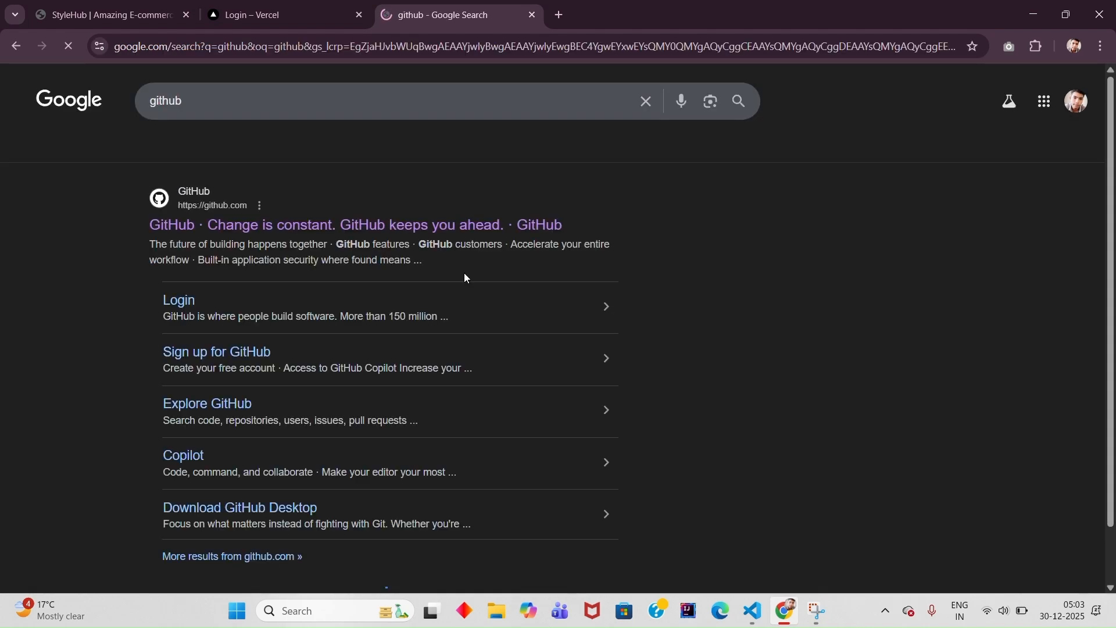
left_click(297, 221)
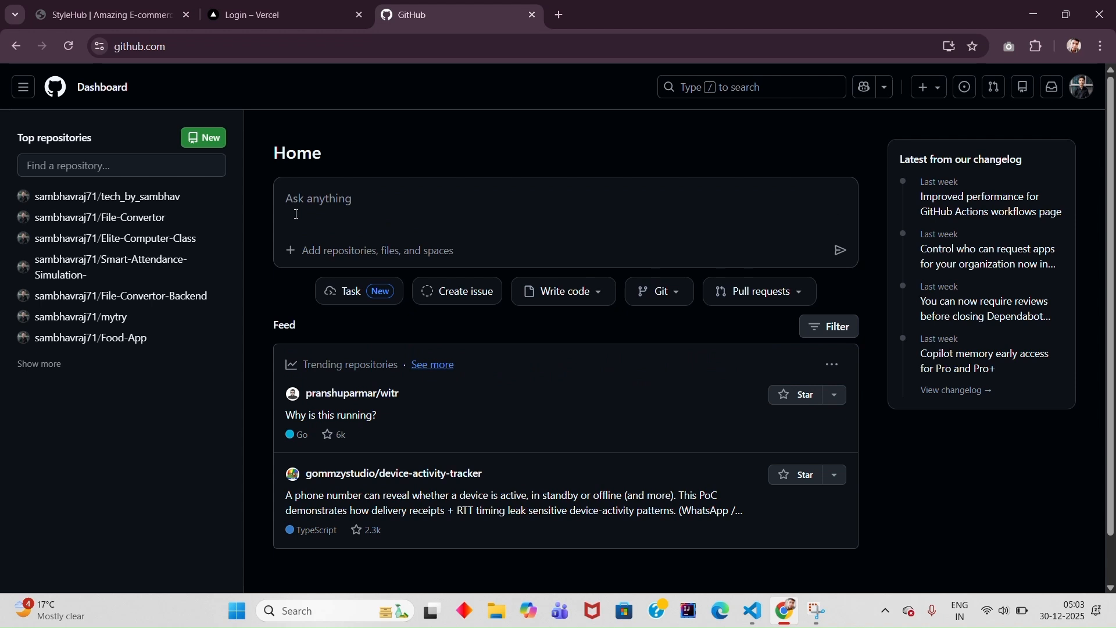
- Create a new GitHub repository named e-commerce with the default configuration
left_click(204, 138)
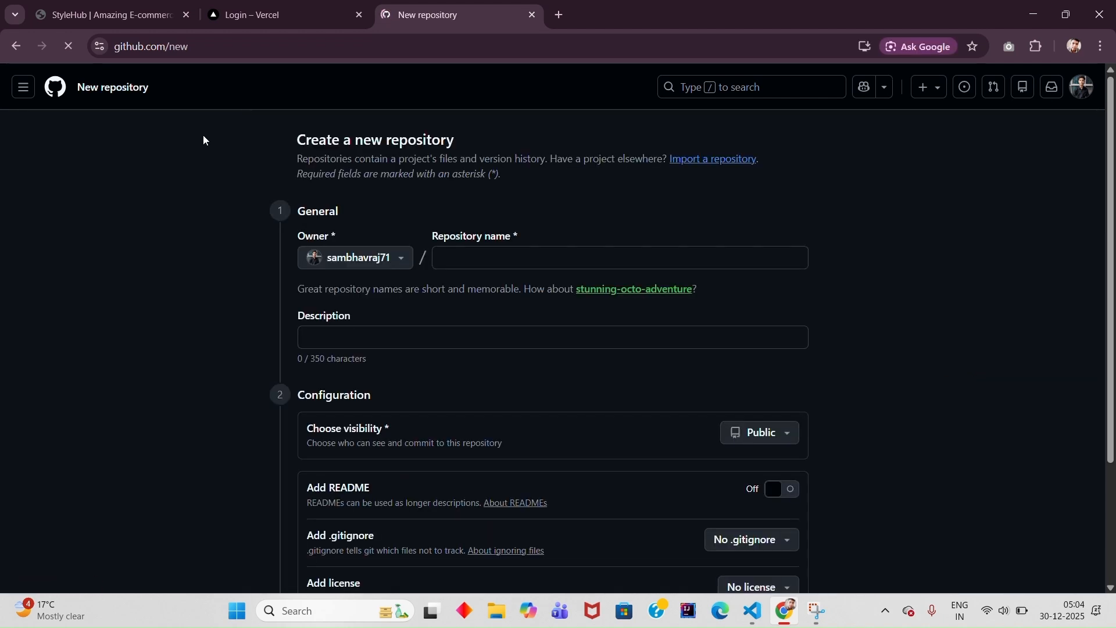
left_click(439, 256)
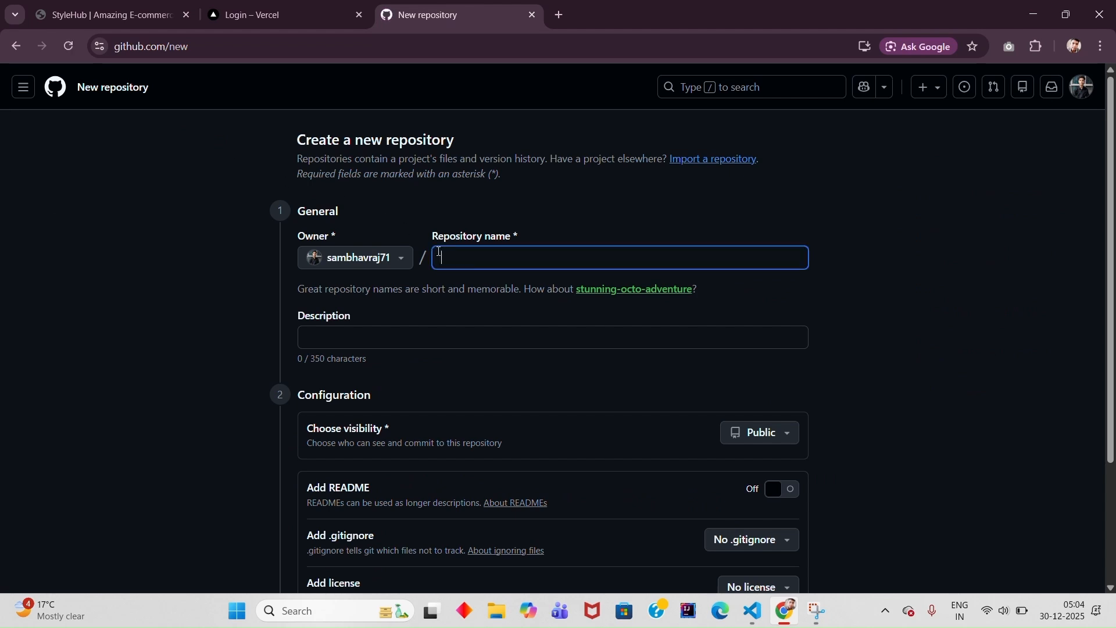
type("e-comm")
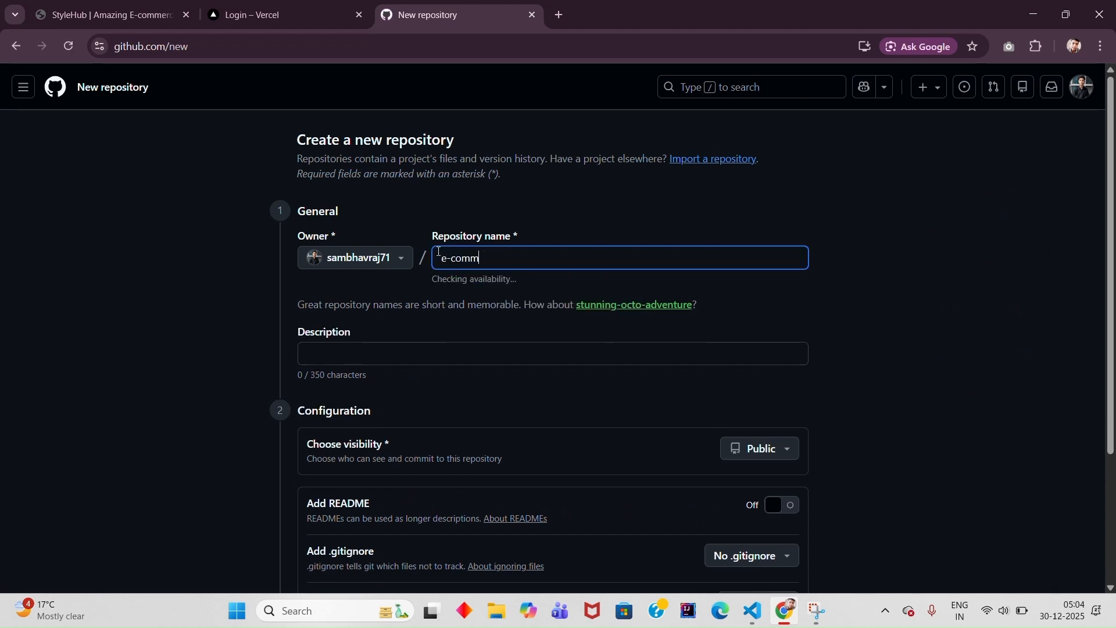
type("erce")
scroll(615, 250, "down", 3)
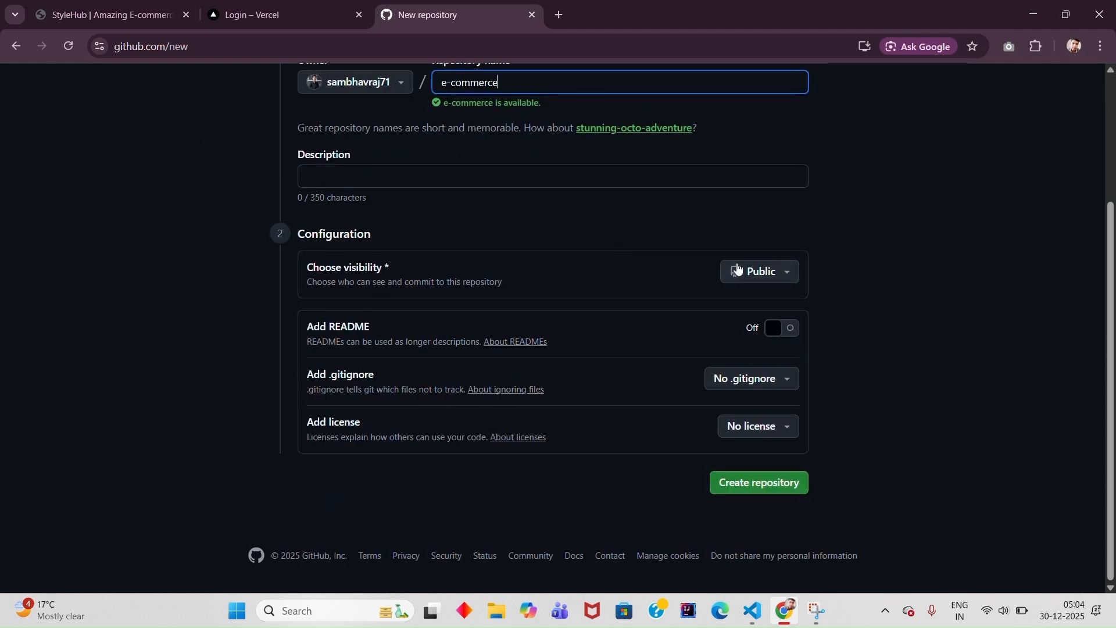
left_click(737, 476)
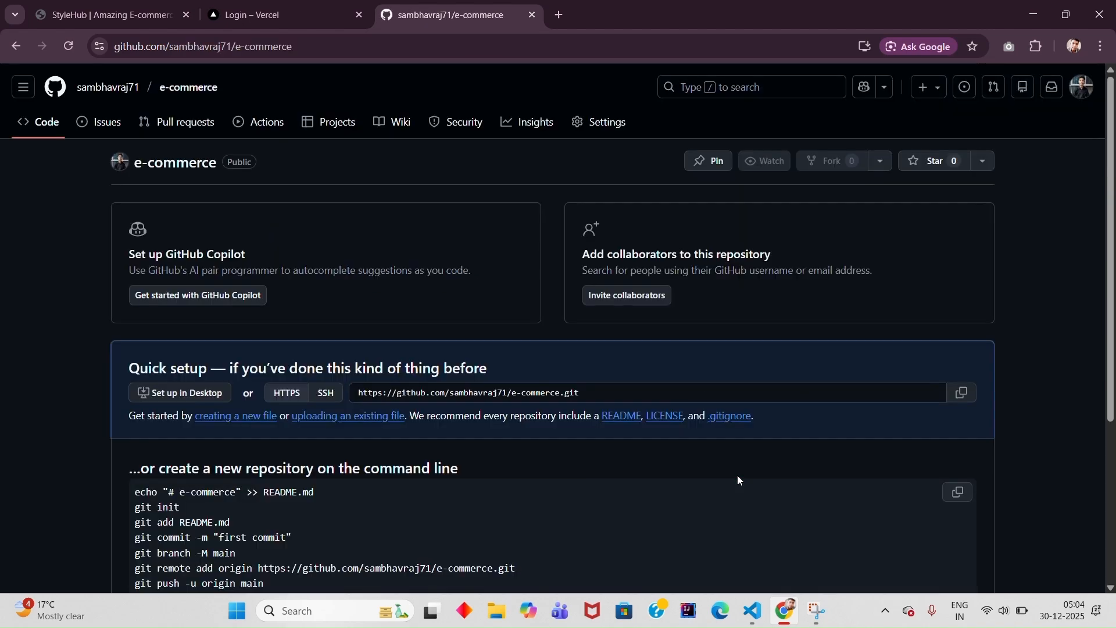
- Run GitHub's new-repository commands for e-commerce in the VS Code terminal, committing README.md as "first commit" and pushing it to main
scroll(737, 478, "down", 1)
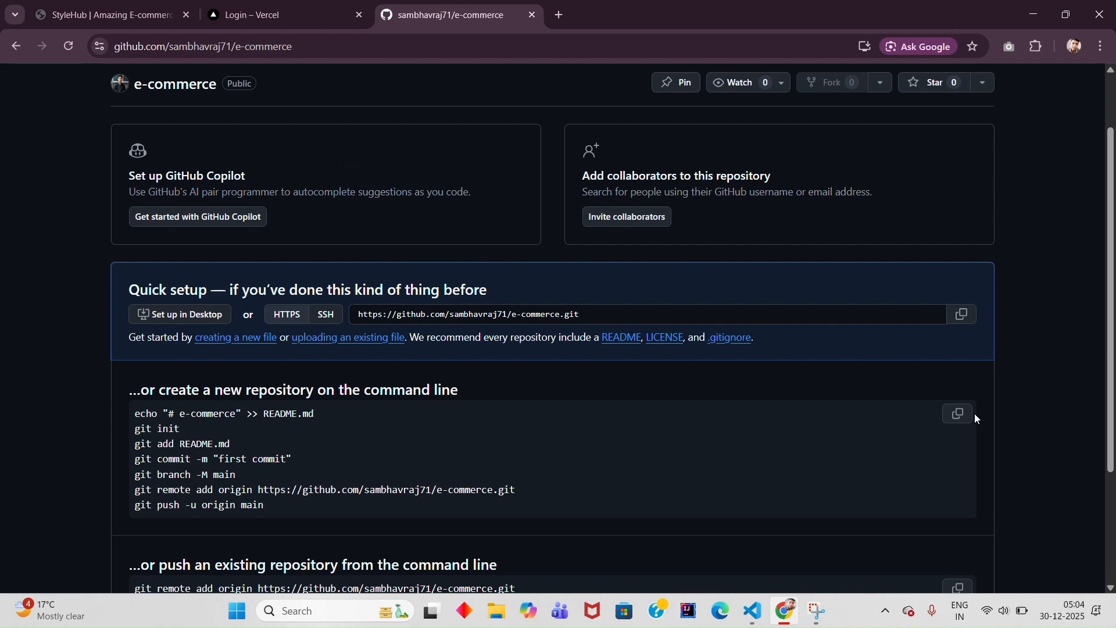
left_click(755, 617)
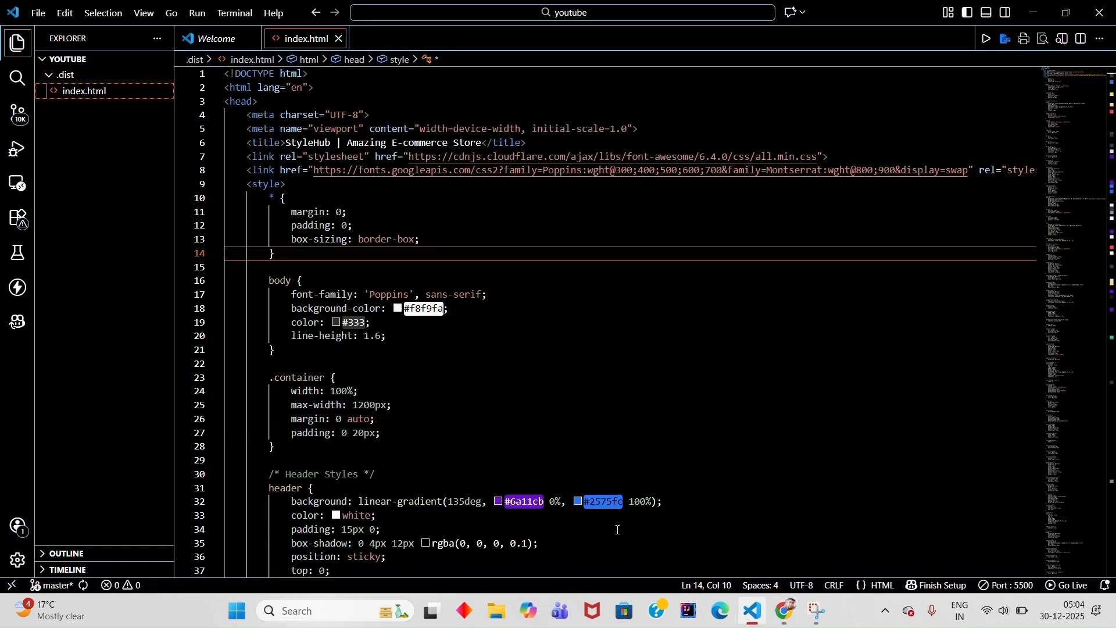
left_click(987, 14)
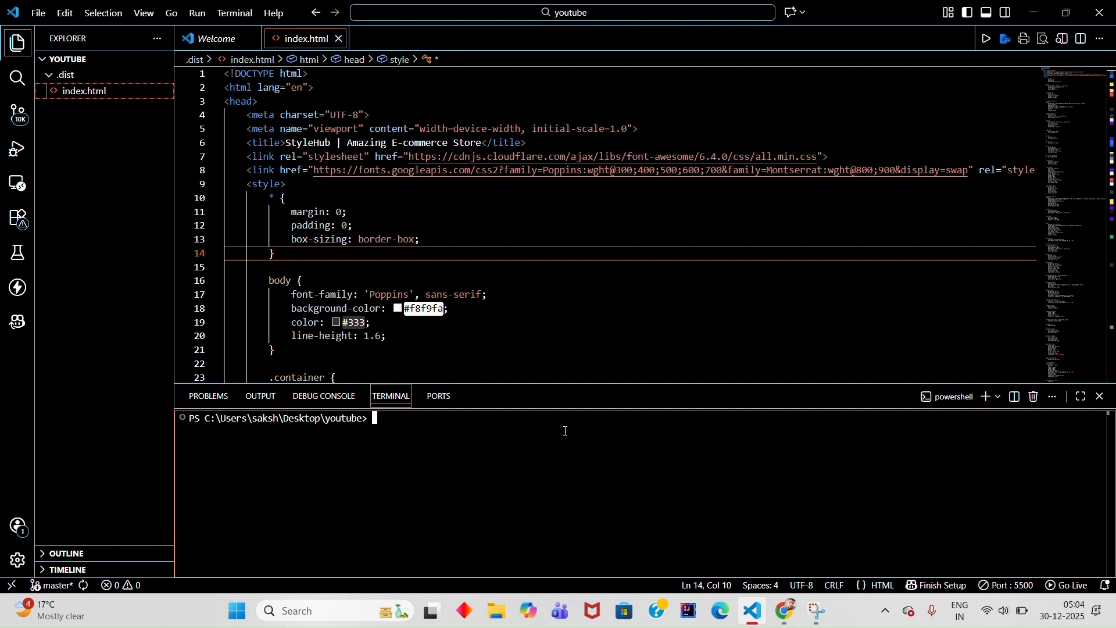
type("echo \"# e-commerce\" >> README.md git init git add README.md git commit -m \"first commit\" git branch -M main git remote add origin https://github.com/sambhavraj71/e-commerce.git git push -u origin main")
key("Return")
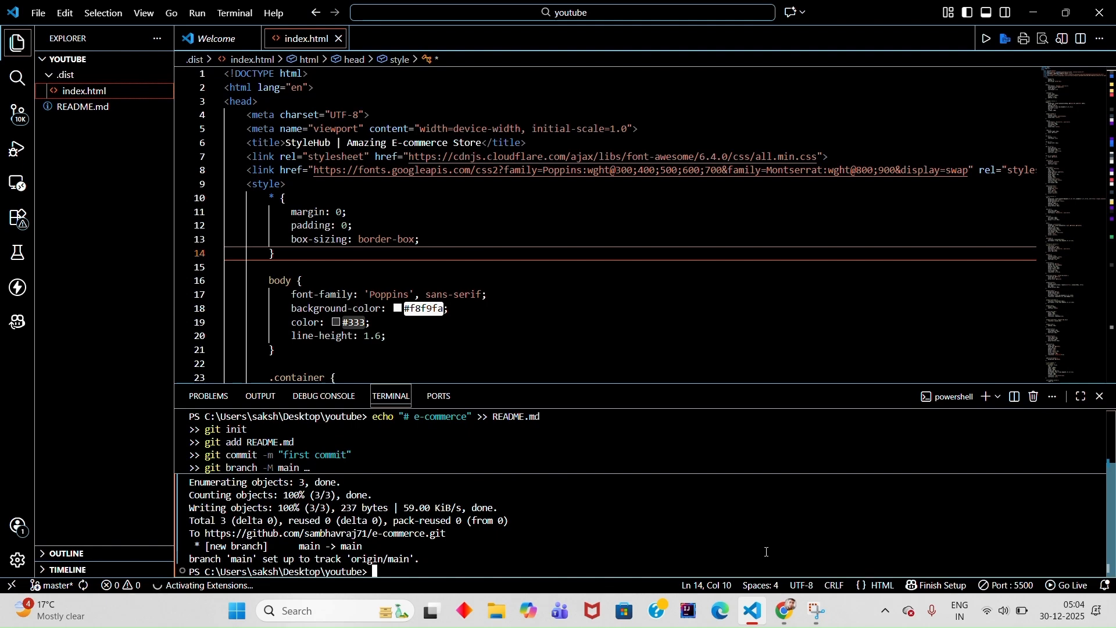
- Switch to Chrome to refresh the e-commerce repository page and check its files, and return to VS Code
left_click(788, 617)
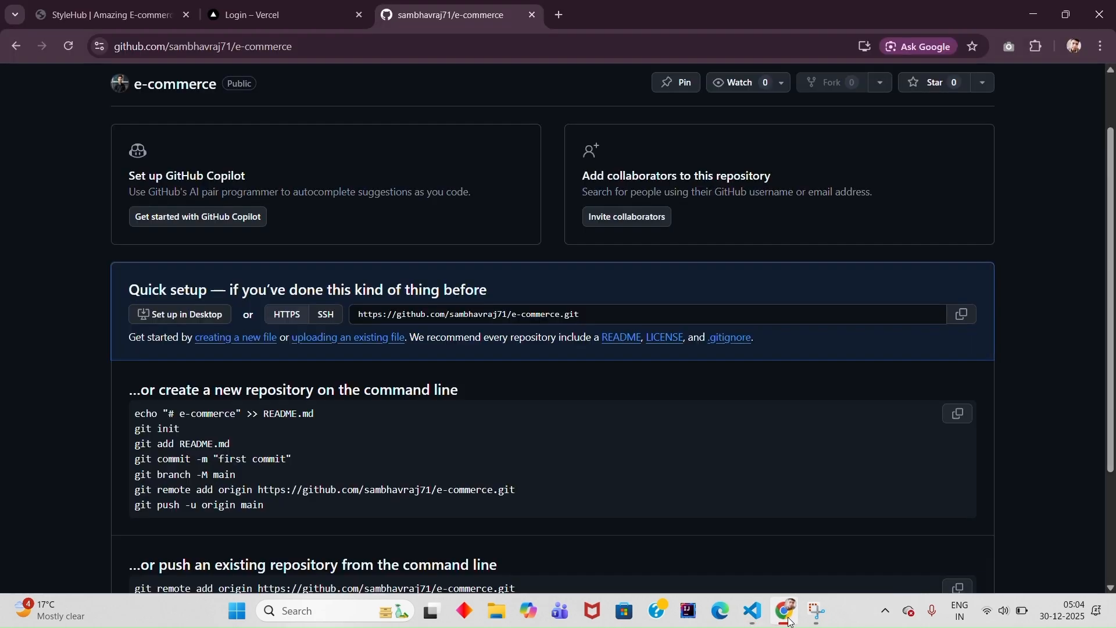
left_click(75, 52)
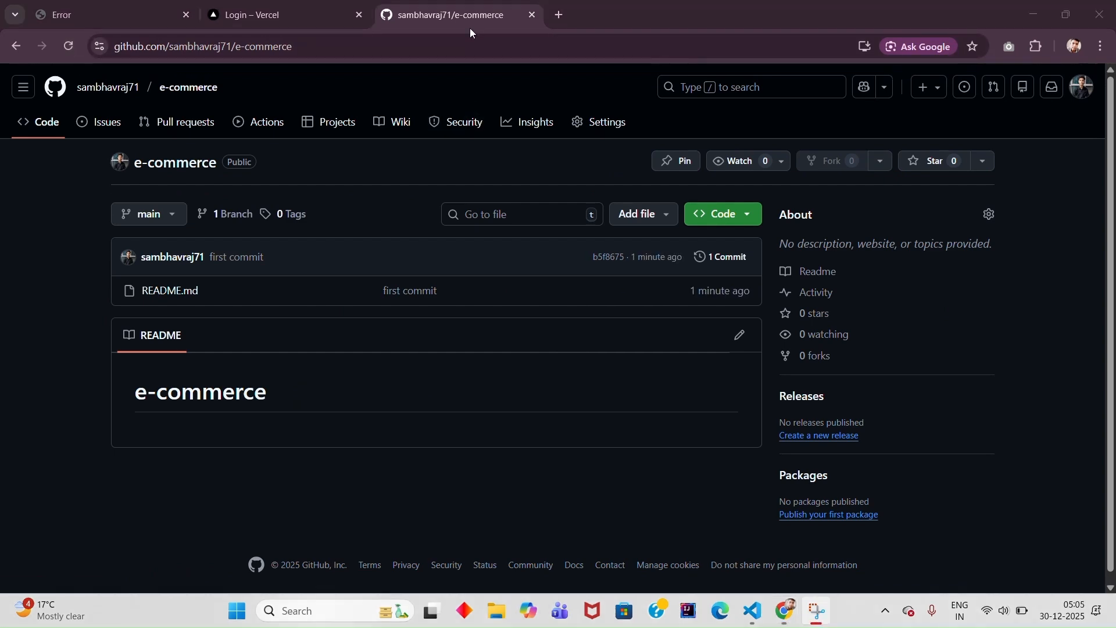
left_click(753, 611)
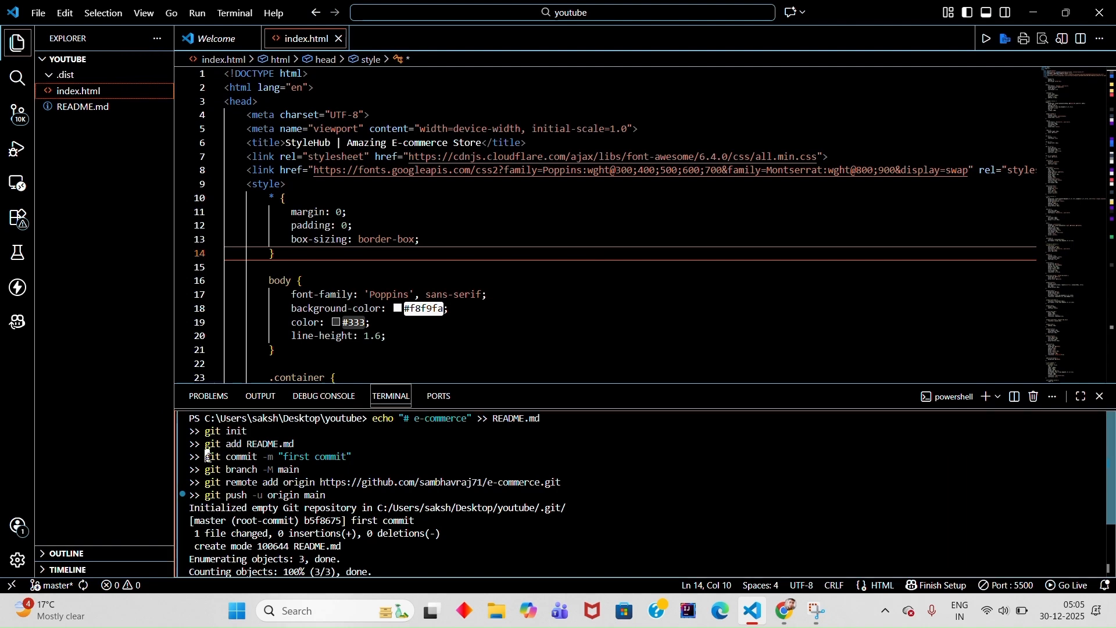
- Switch to Chrome and upload index.html from the youtube folder to the e-commerce repository, committing it directly to the main branch
left_click_drag(206, 453, 398, 496)
left_click(448, 500)
key("alt+Tab")
left_click(630, 214)
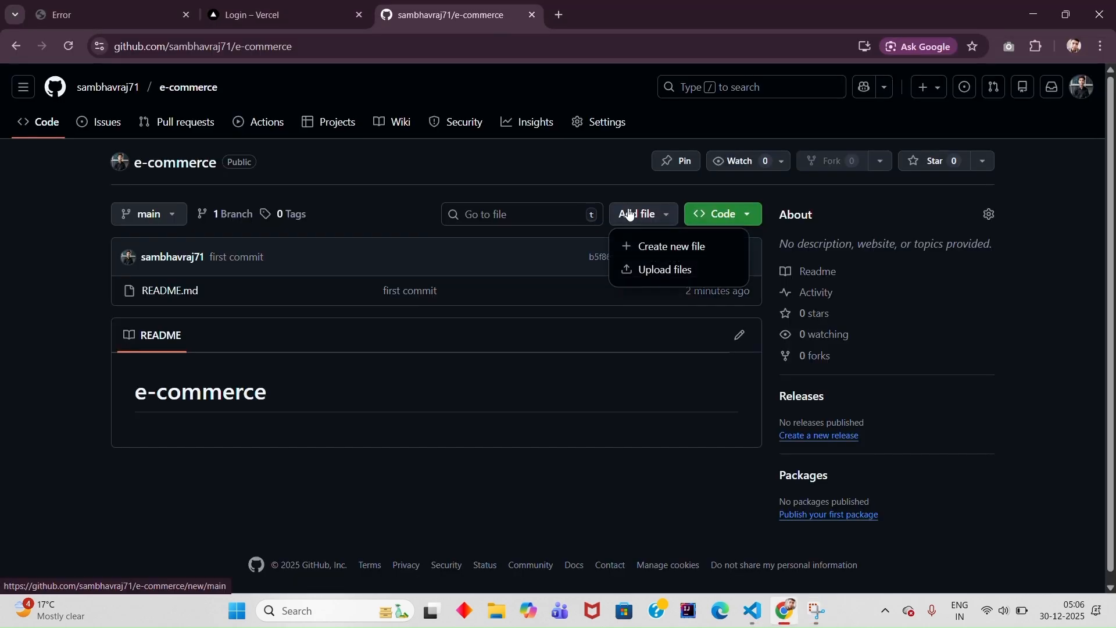
left_click(644, 272)
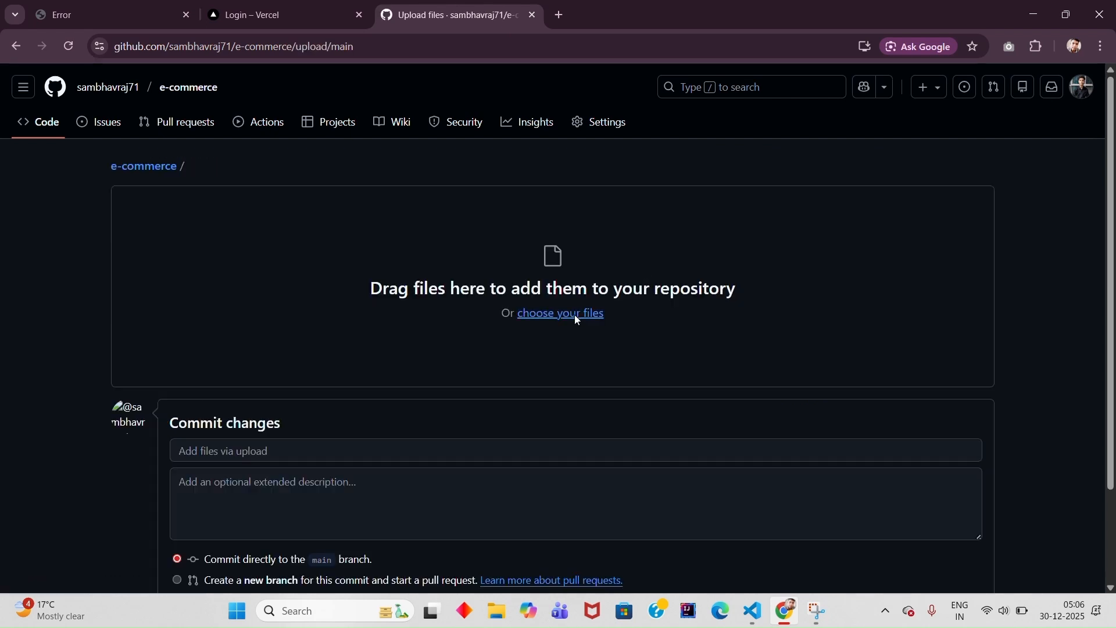
left_click(574, 315)
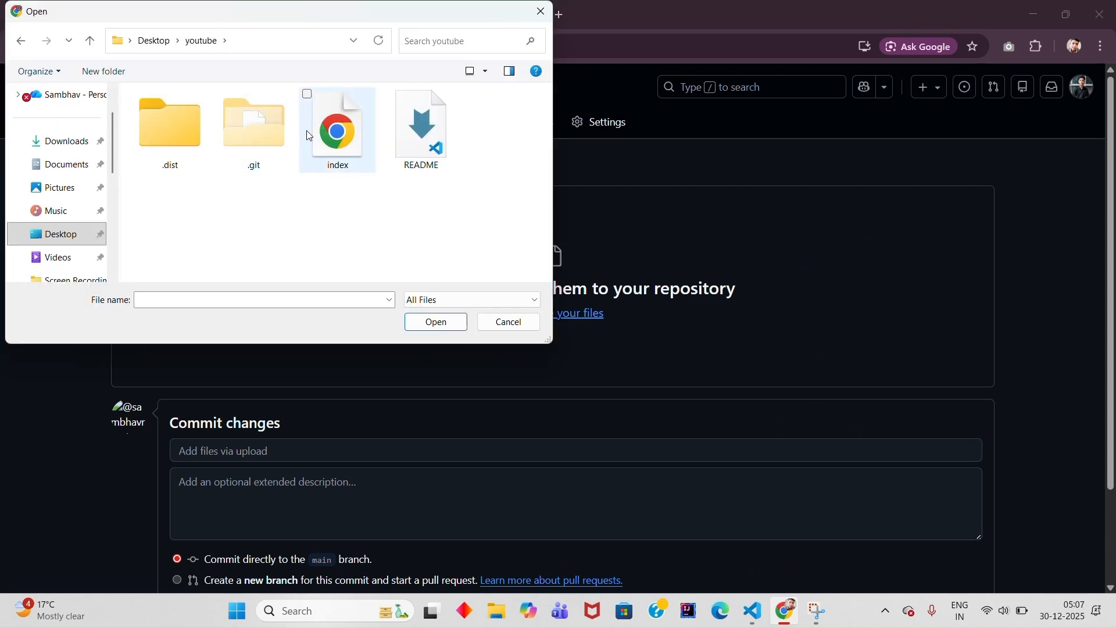
left_click(323, 134)
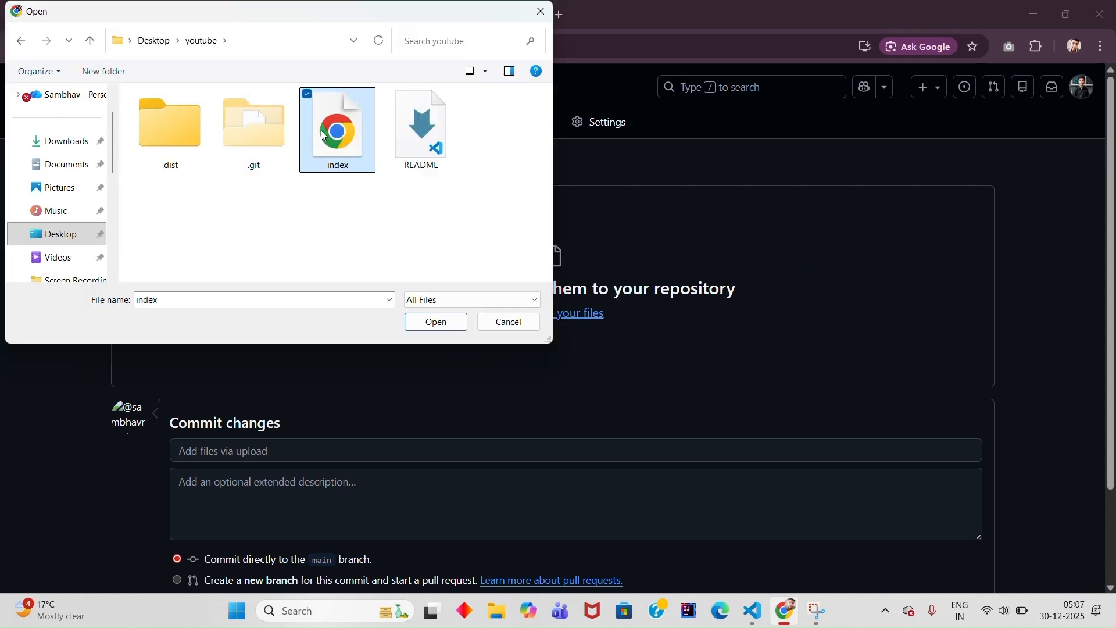
left_click(441, 329)
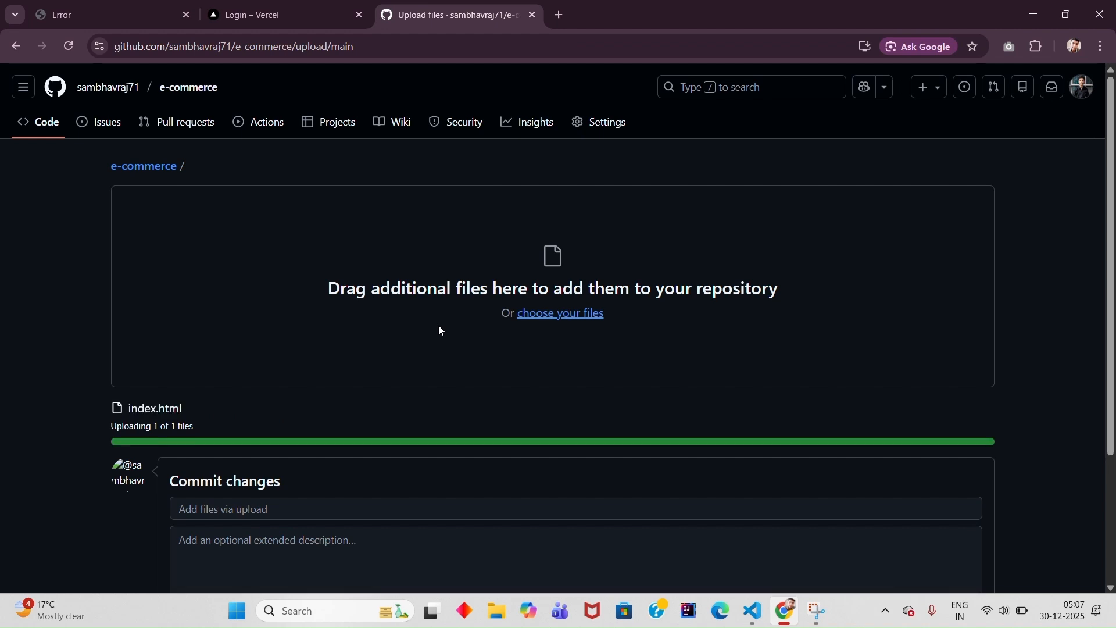
scroll(441, 330, "down", 3)
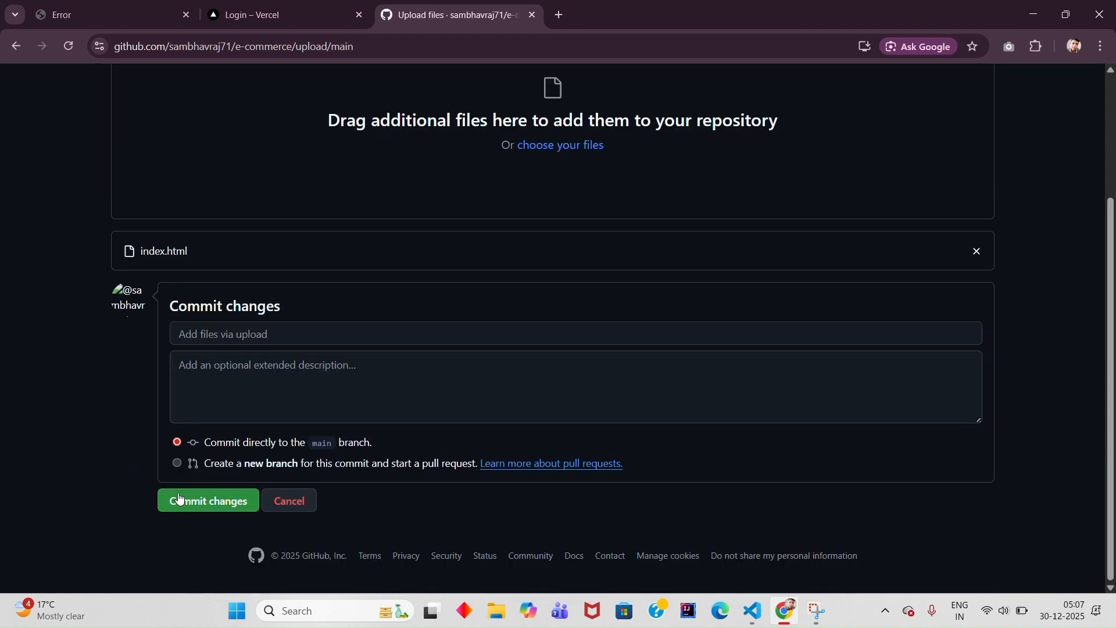
left_click(178, 502)
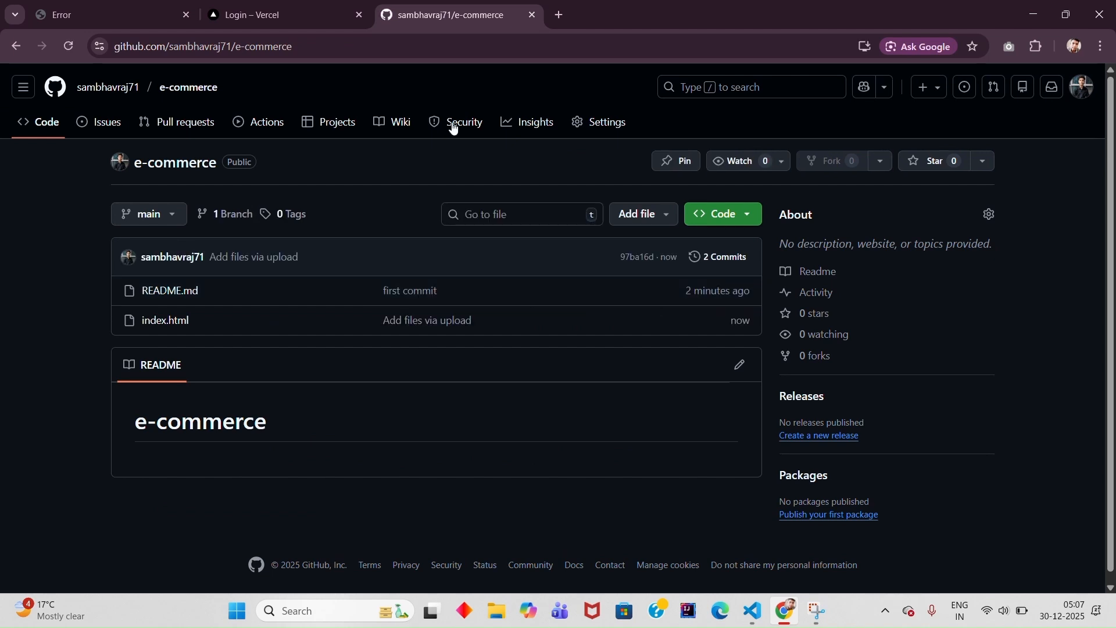
- Log in to Vercel with GitHub, authorizing the account that is already signed in
left_click(283, 6)
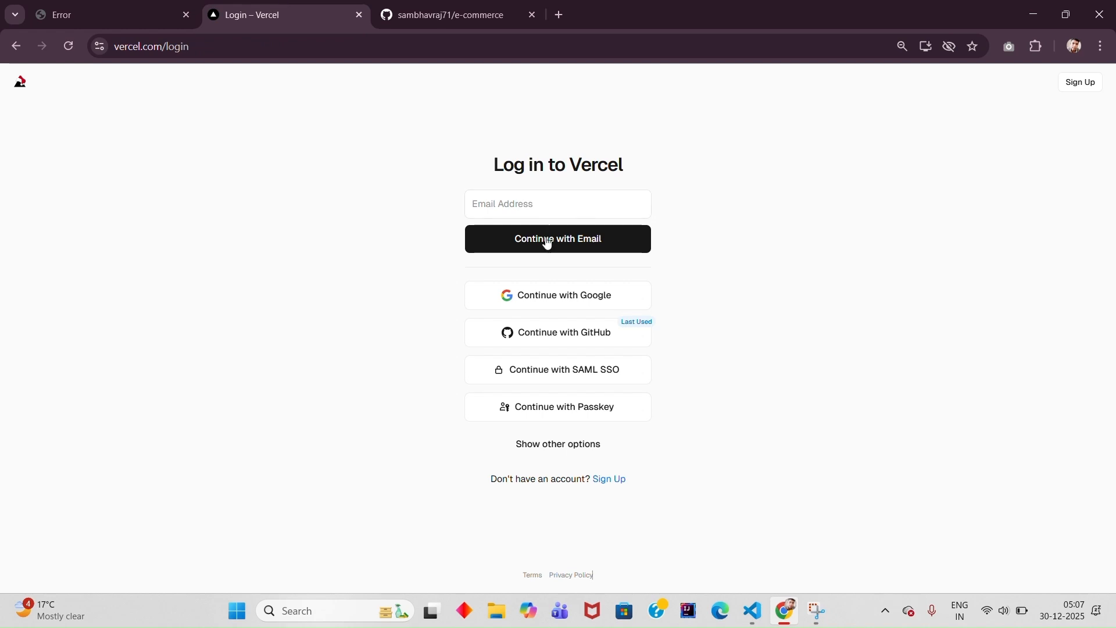
left_click(557, 329)
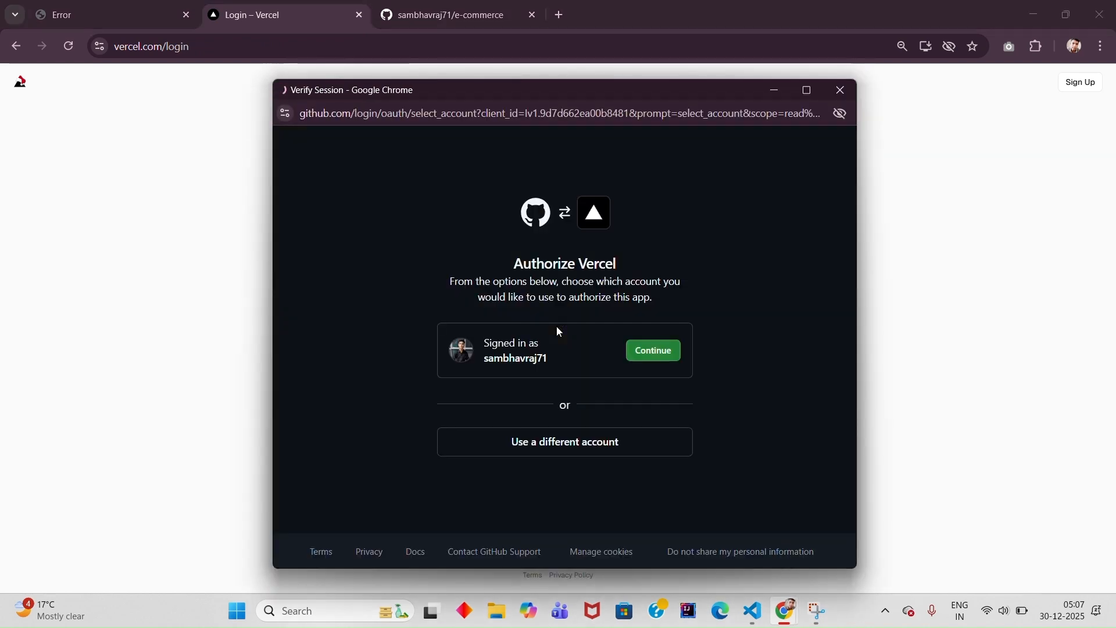
left_click(642, 349)
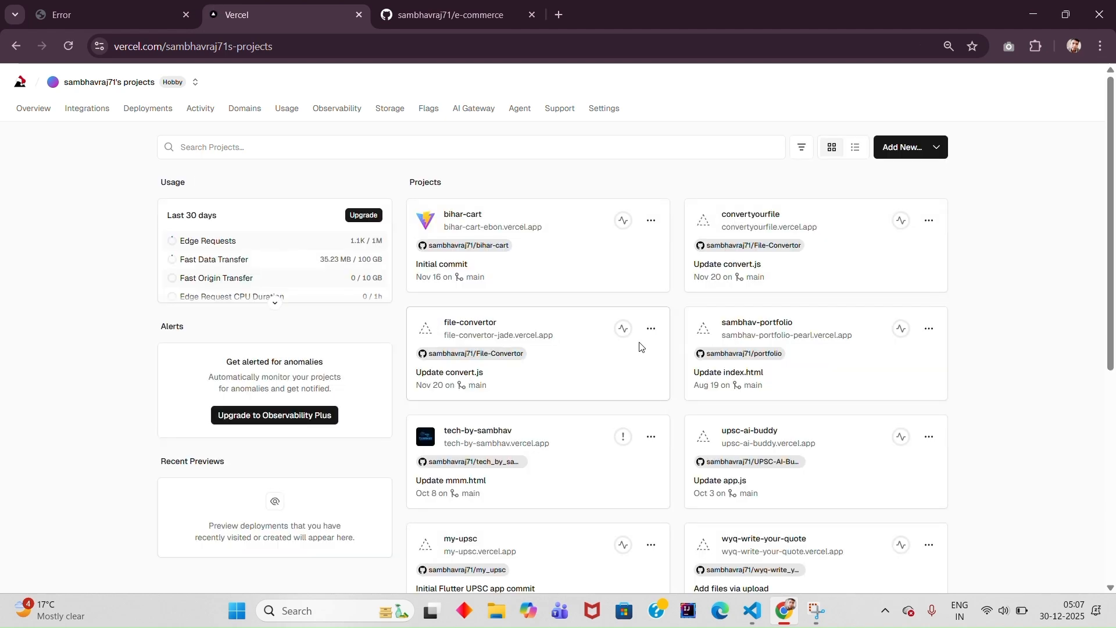
- Create a new Vercel project by importing the e-commerce repository, and deploy it with the default settings
left_click(909, 157)
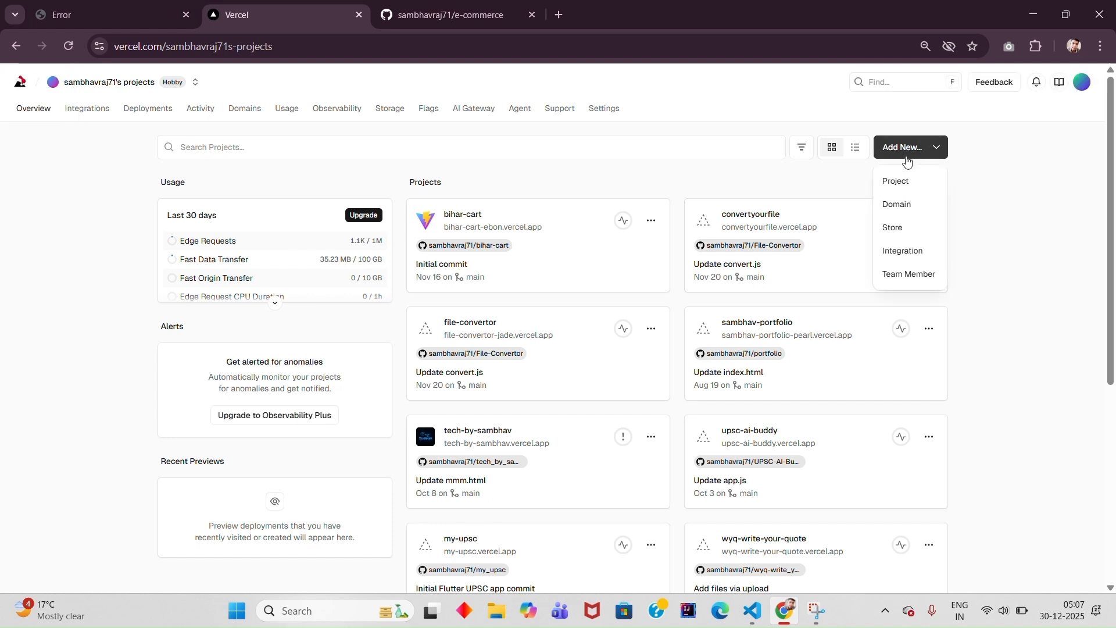
left_click(896, 181)
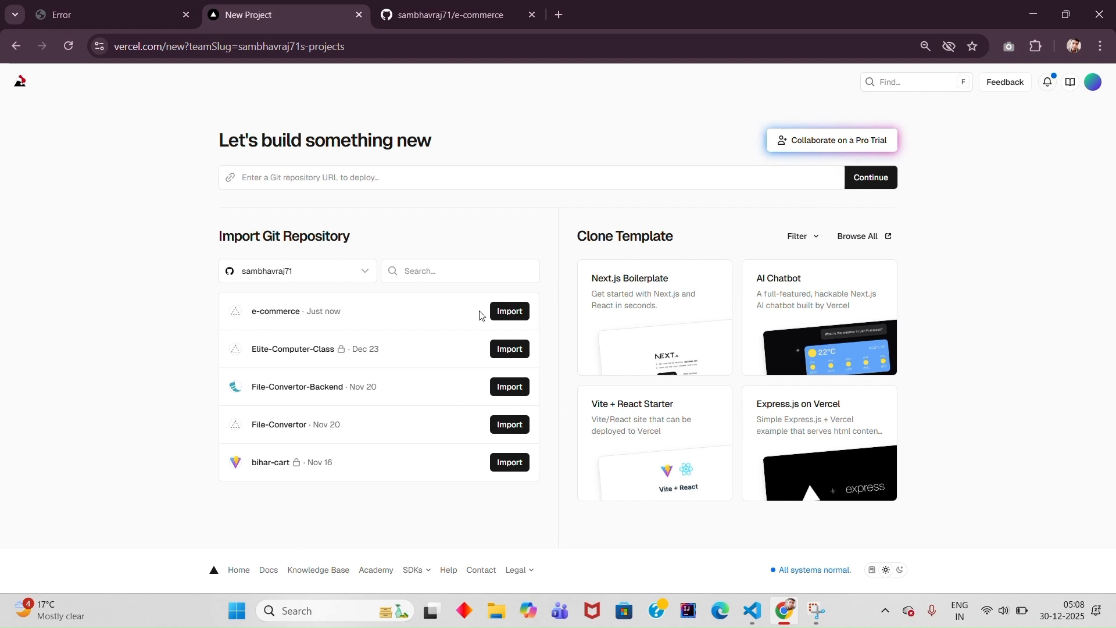
left_click(499, 314)
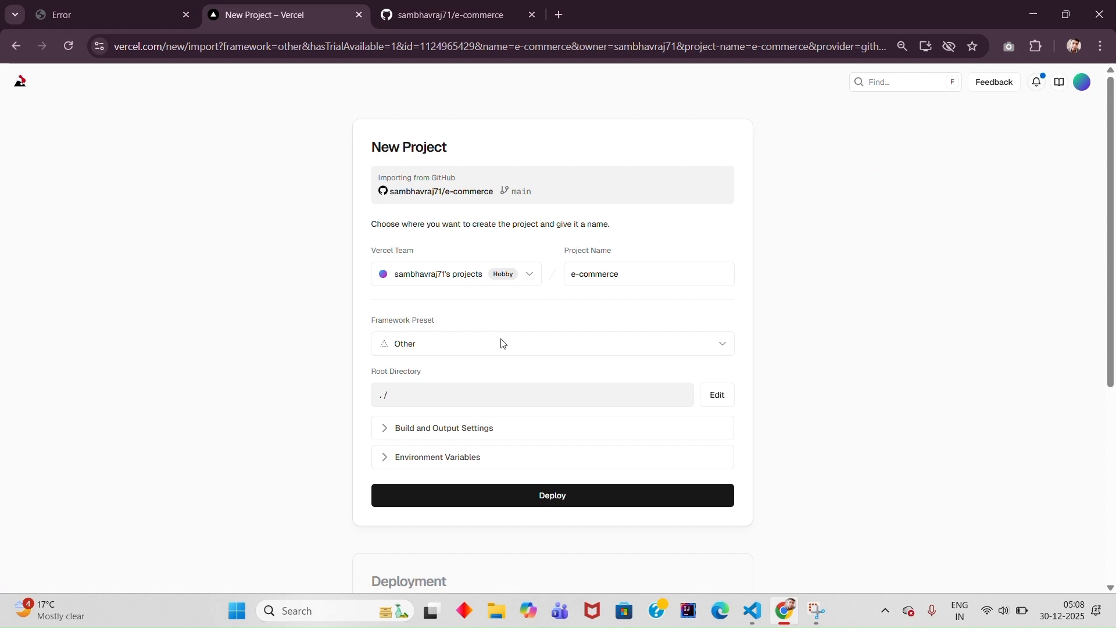
left_click(531, 505)
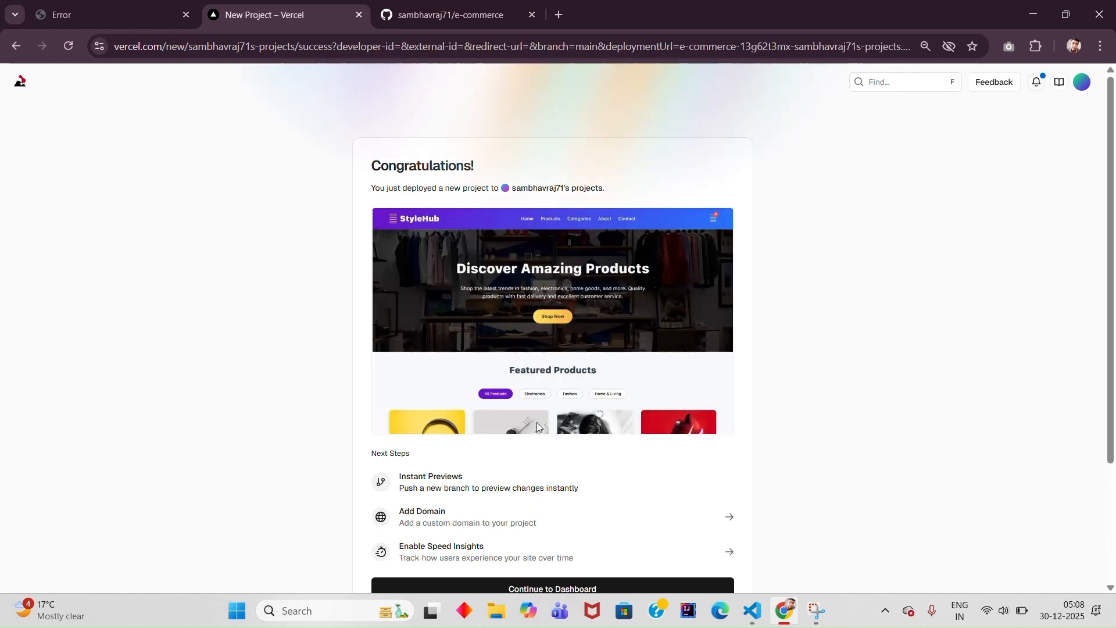
- Open the deployed StyleHub site from its preview and look through the featured products using Shop Now
left_click(552, 347)
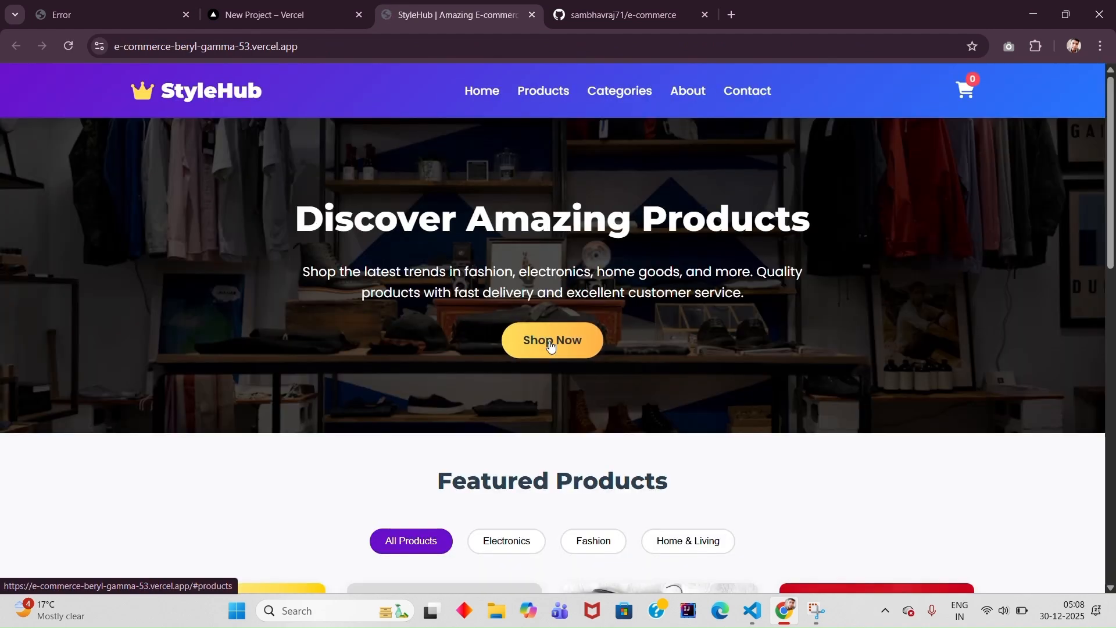
left_click(551, 345)
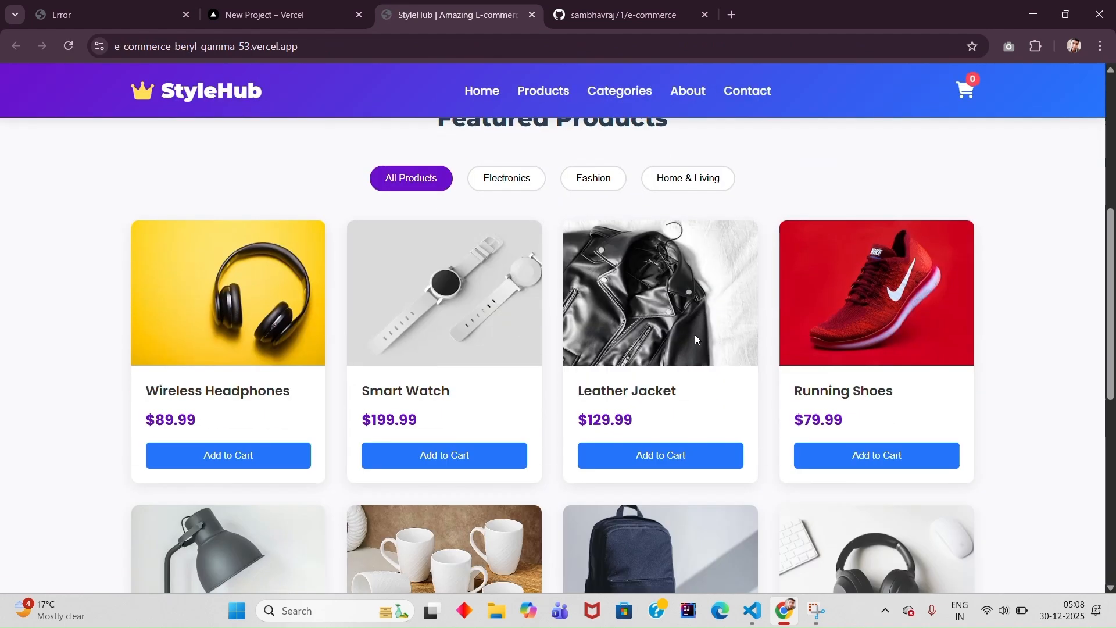
scroll(695, 333, "down", 7)
scroll(674, 329, "up", 10)
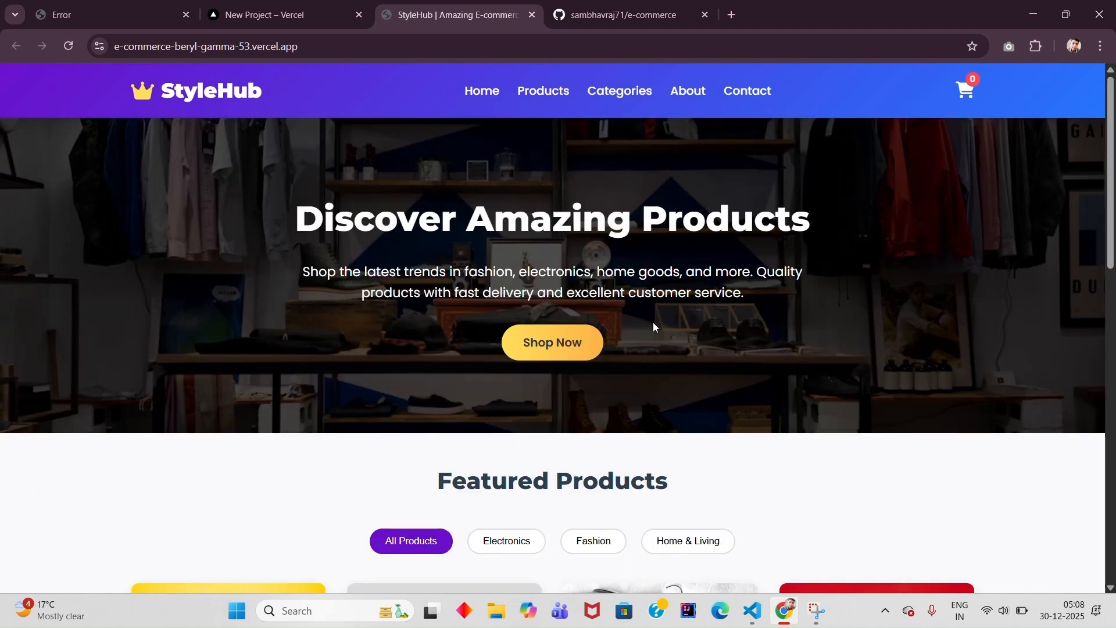
left_click(354, 46)
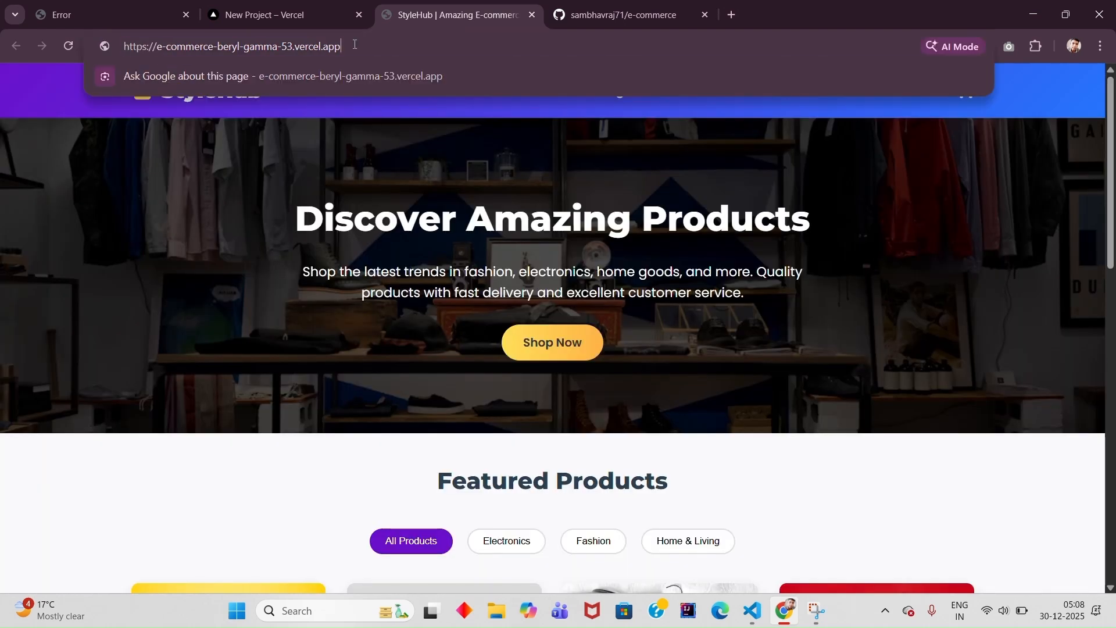
key("ctrl+a")
key("ctrl+c")
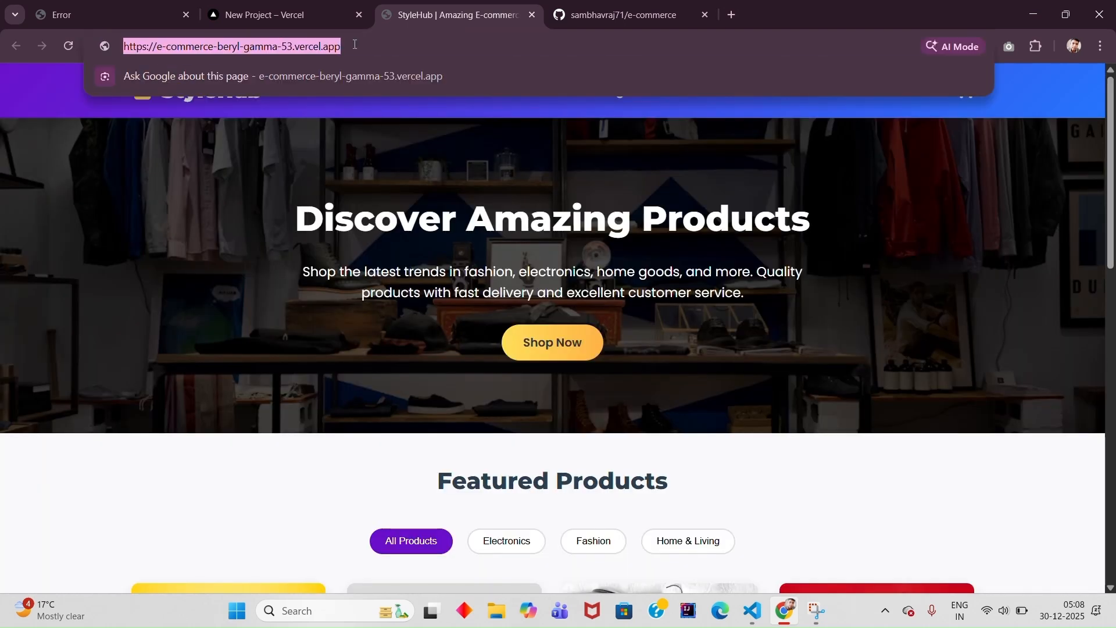
left_click(731, 14)
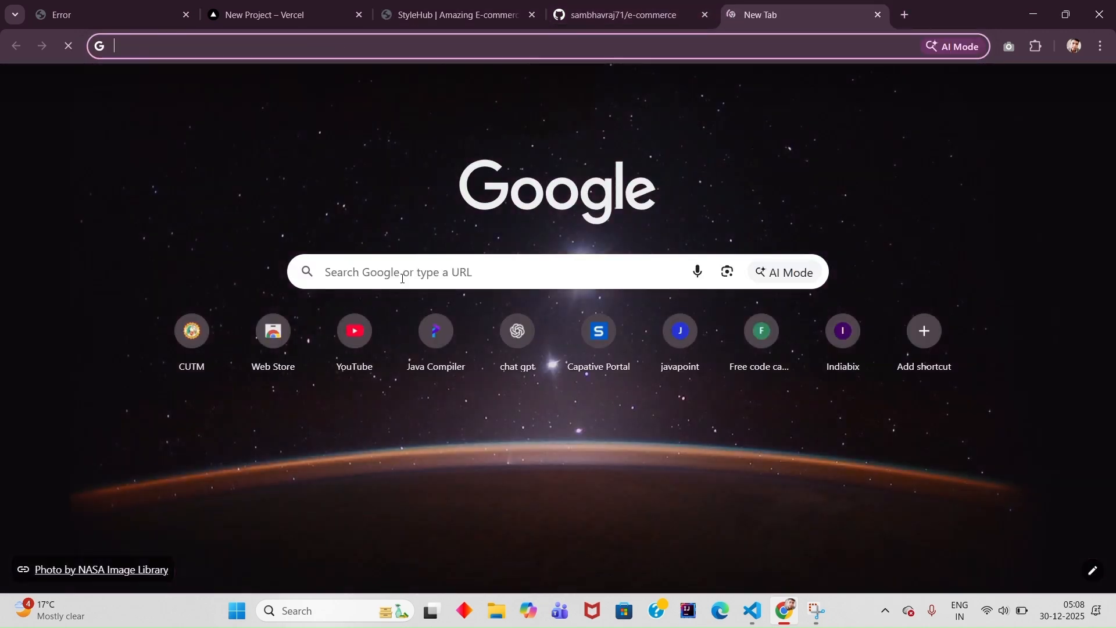
left_click(400, 279)
key("ctrl+v")
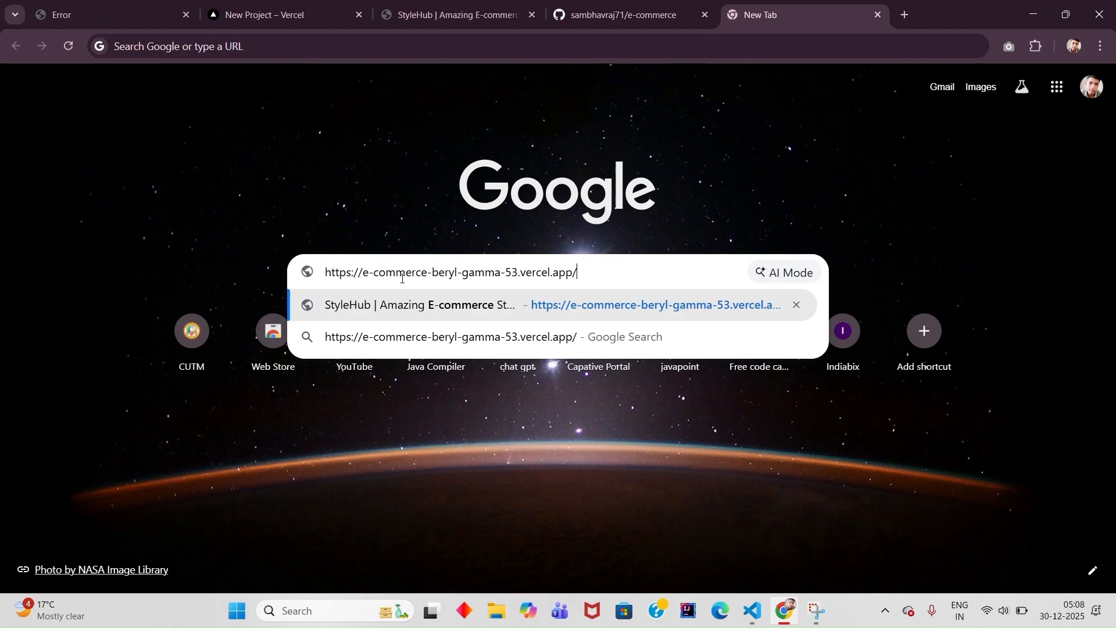
key("Return")
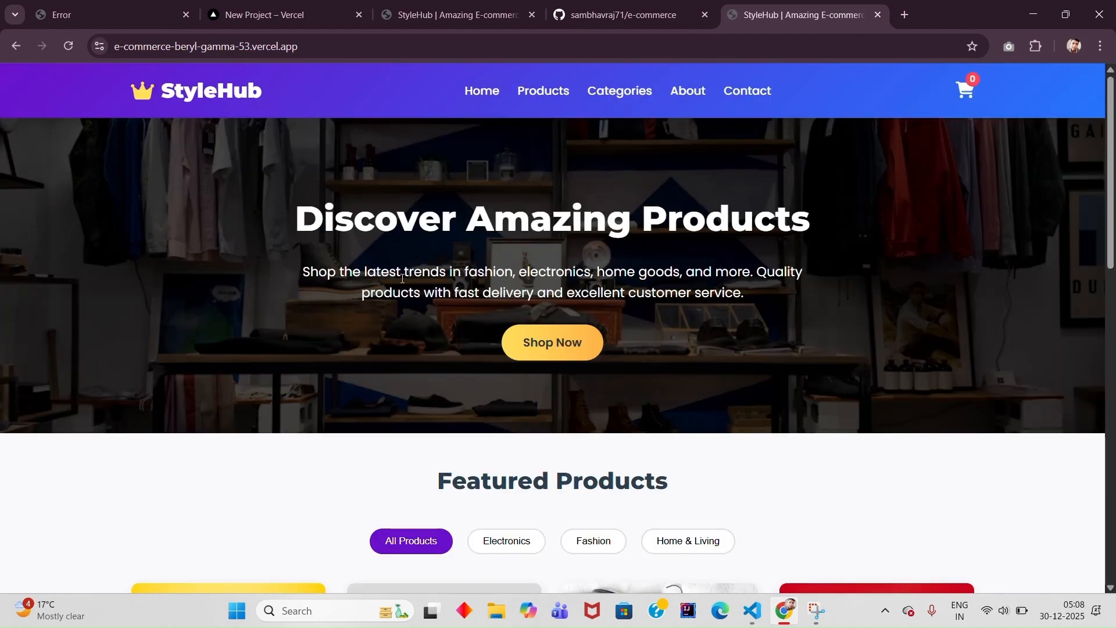
- Test the live StyleHub page by browsing it, adding the Leather Jacket to the cart, and opening and closing the cart
scroll(549, 397, "down", 13)
scroll(548, 397, "up", 14)
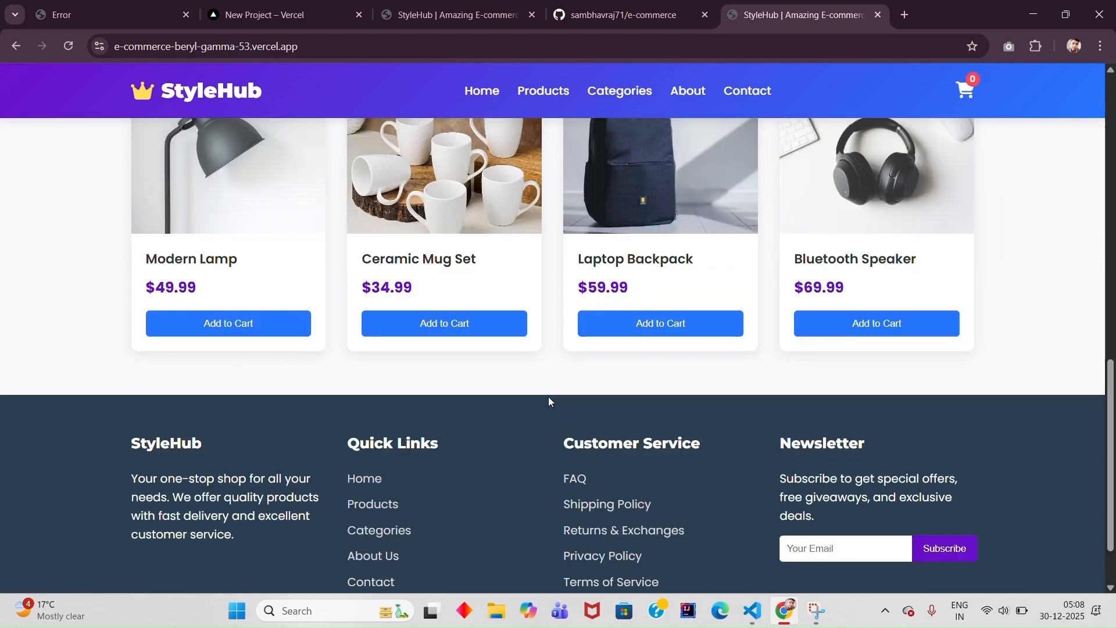
scroll(549, 396, "down", 13)
scroll(549, 396, "up", 14)
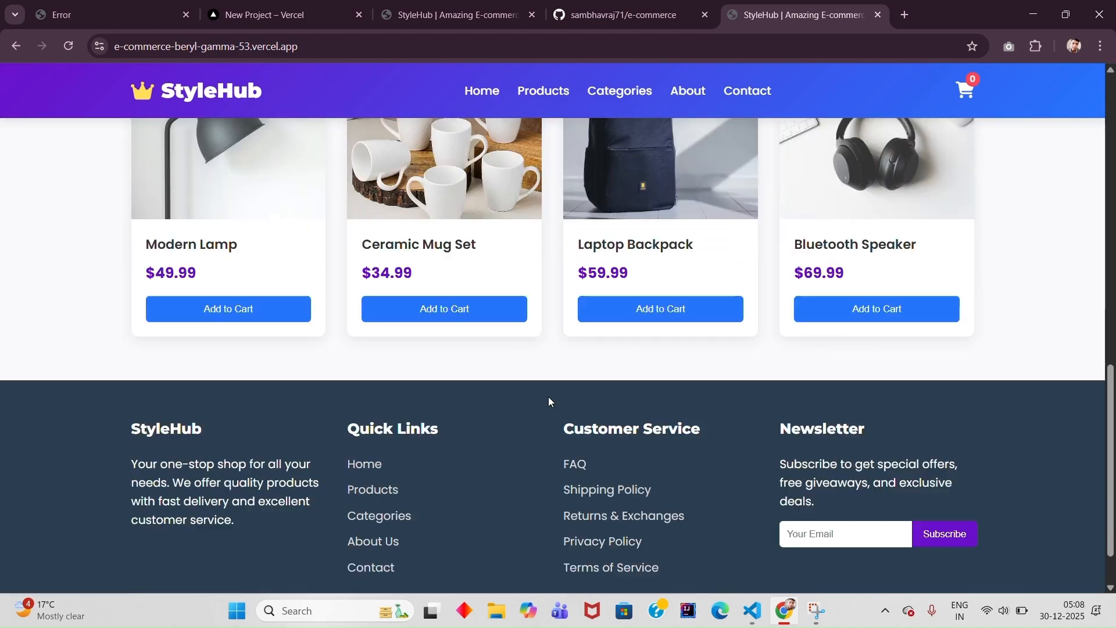
scroll(697, 326, "down", 5)
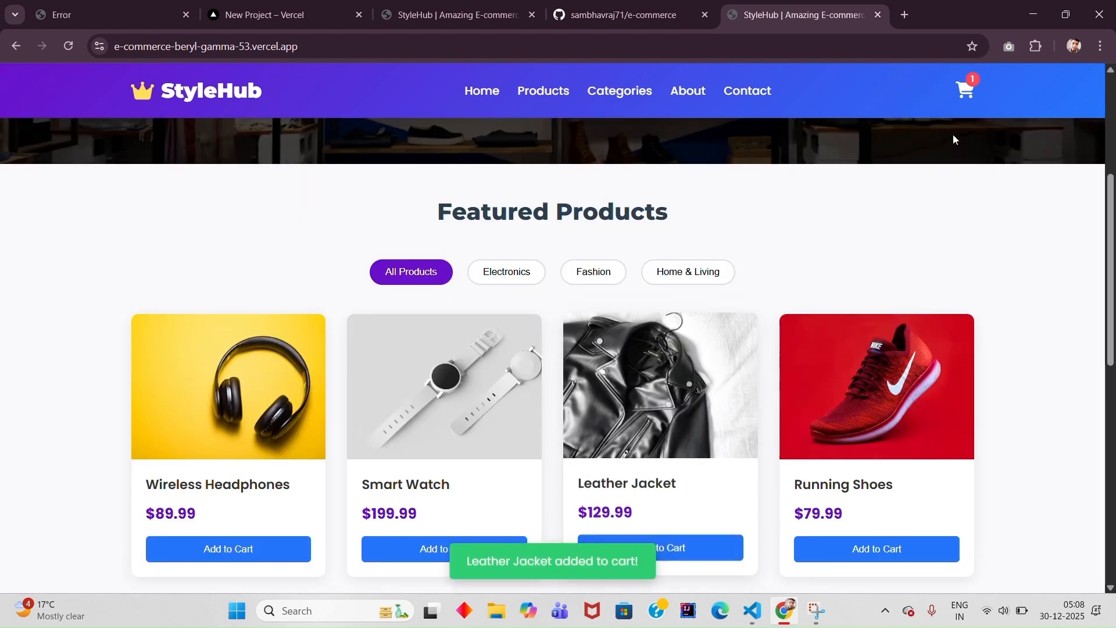
left_click(964, 93)
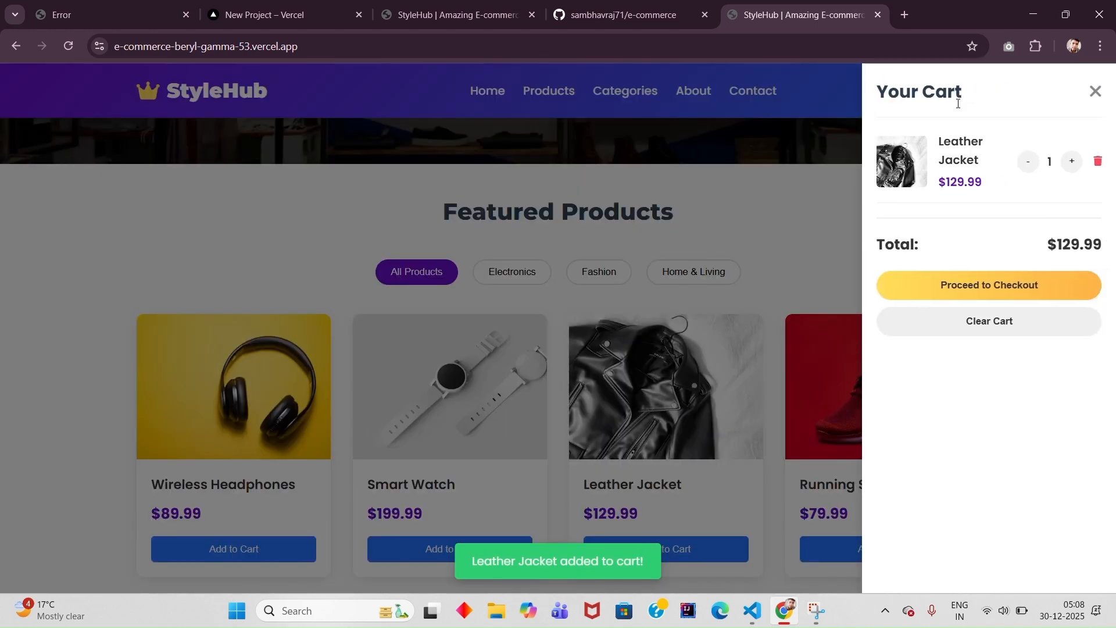
left_click(1095, 92)
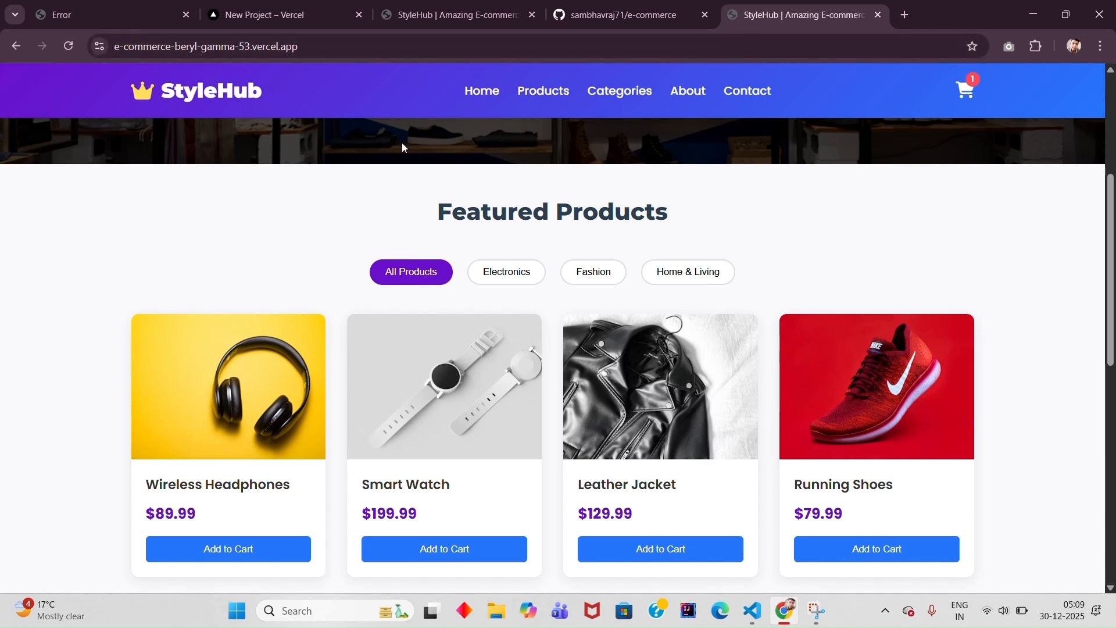
scroll(402, 147, "down", 8)
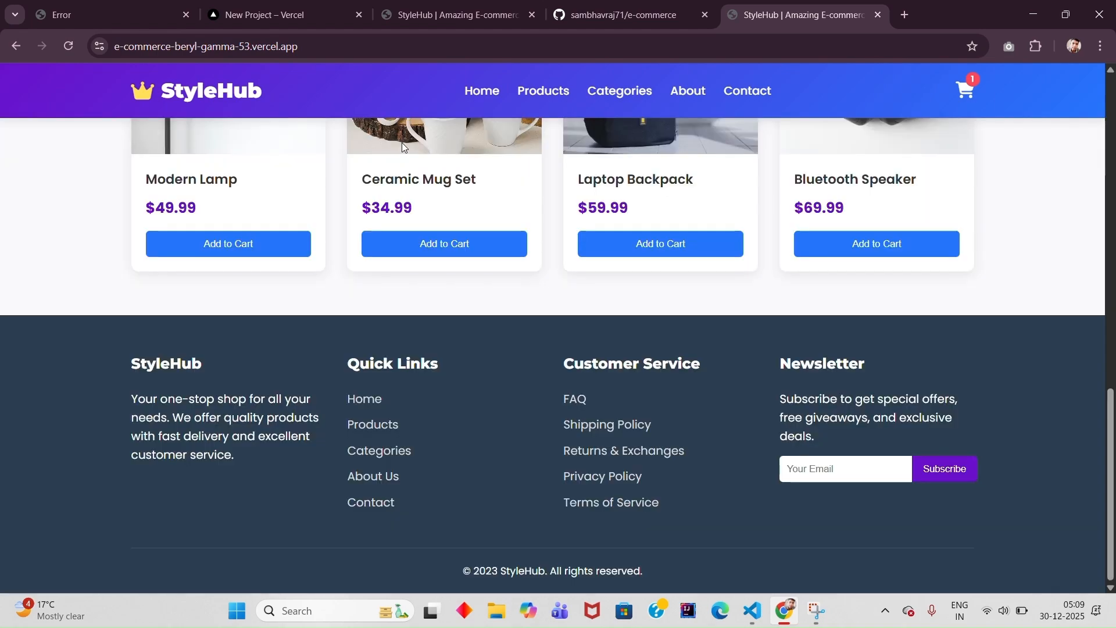
scroll(402, 147, "up", 14)
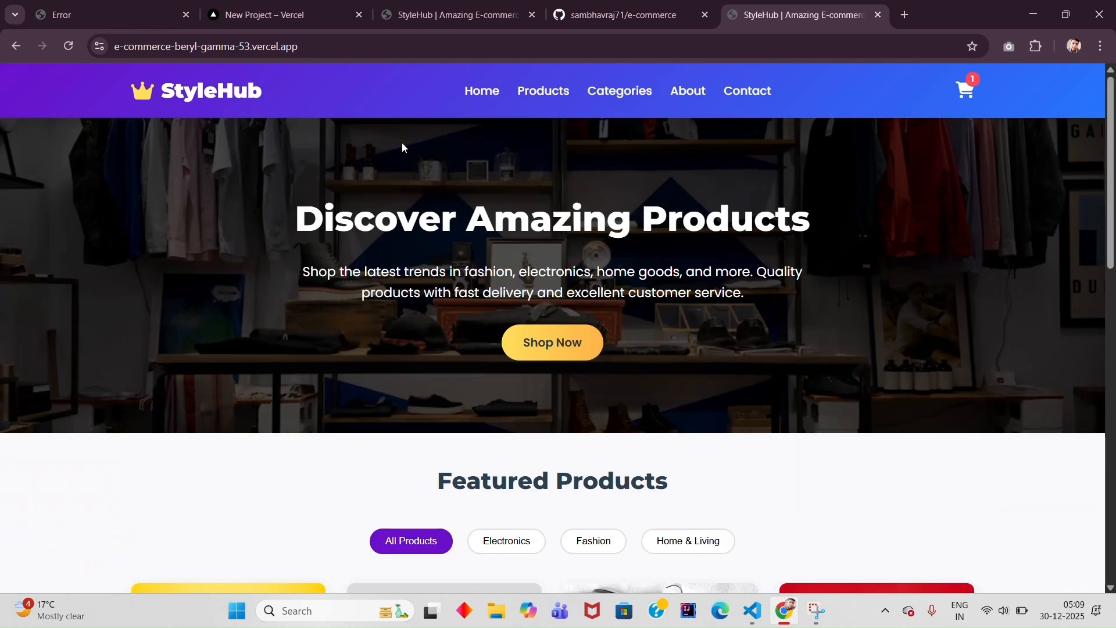